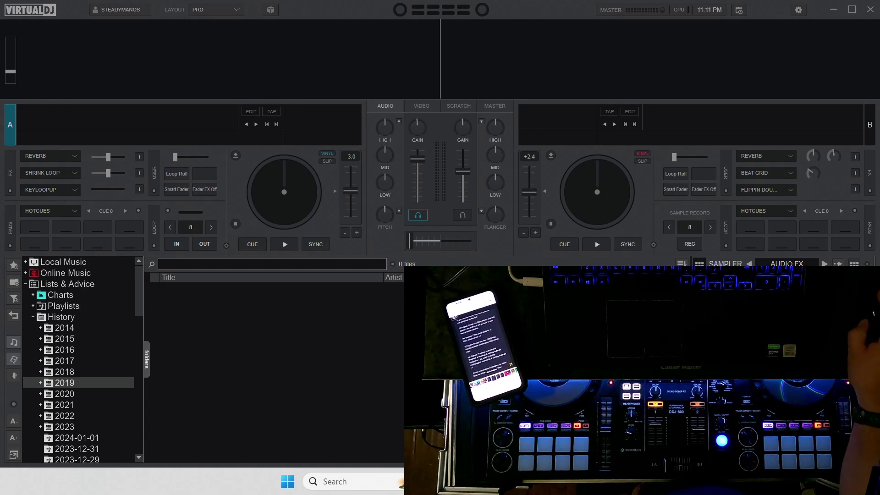
View the available mappings for the Pioneer DDJ-800 in the controller settings, closing the settings without changing the mapping.
click(798, 10)
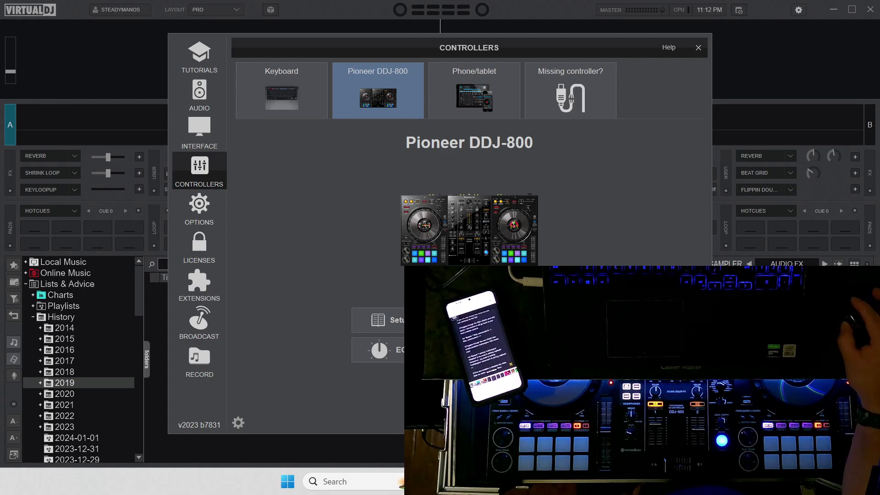
click(546, 330)
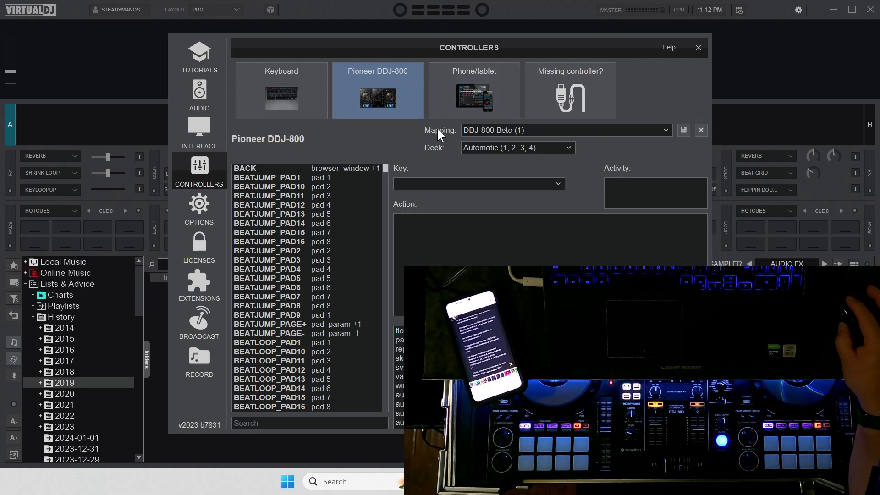
click(666, 130)
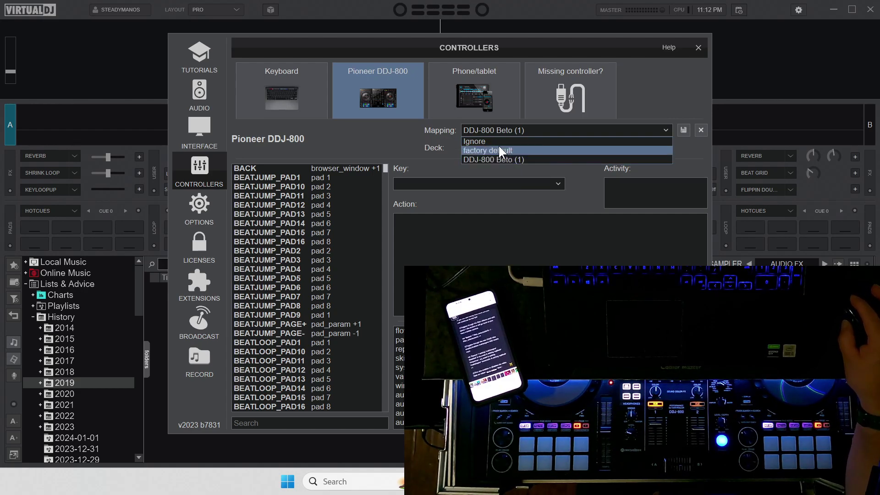
click(701, 49)
click(698, 47)
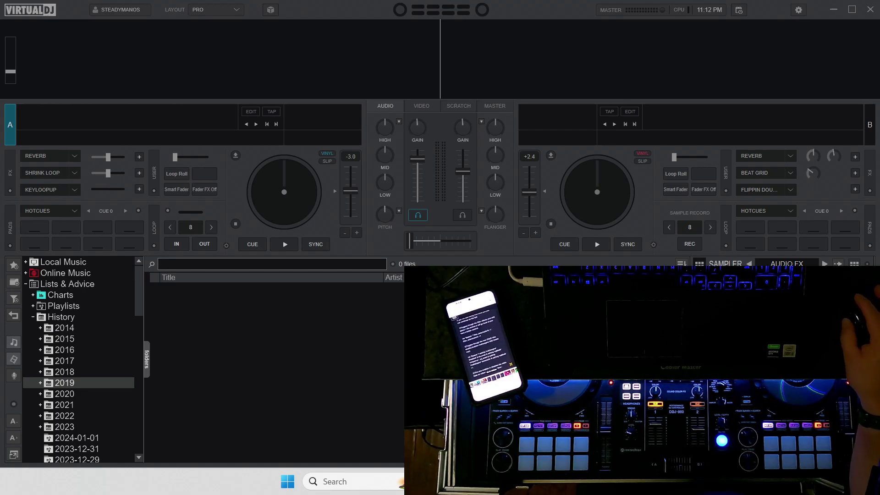
Switch to File Explorer and go to the Mappers folder inside Documents > VirtualDJ.
key(super+e)
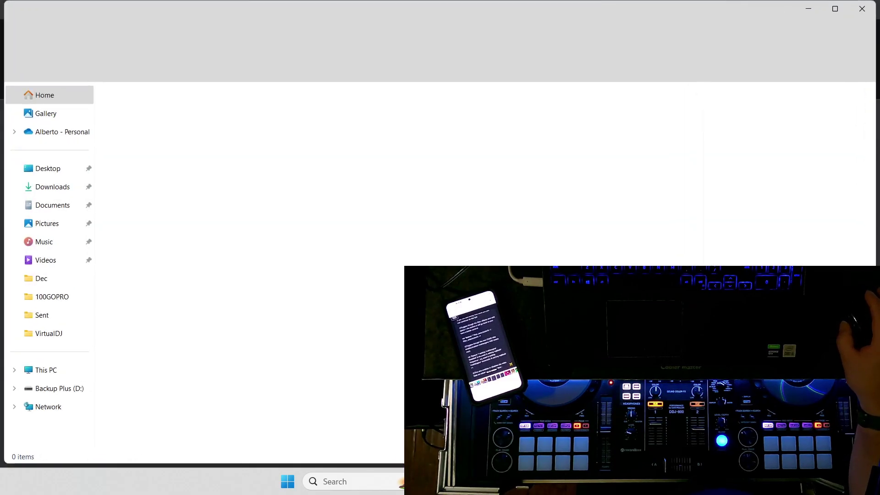
click(49, 205)
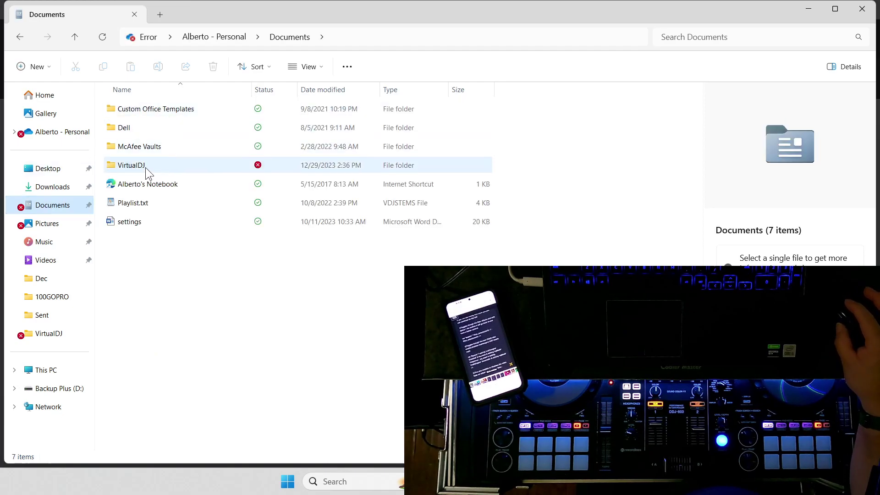
double_click(146, 167)
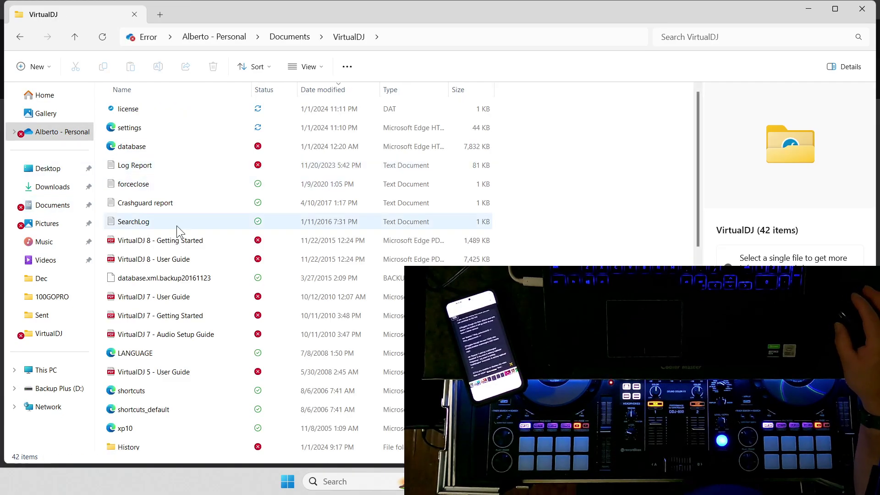
scroll(179, 243, down, 4)
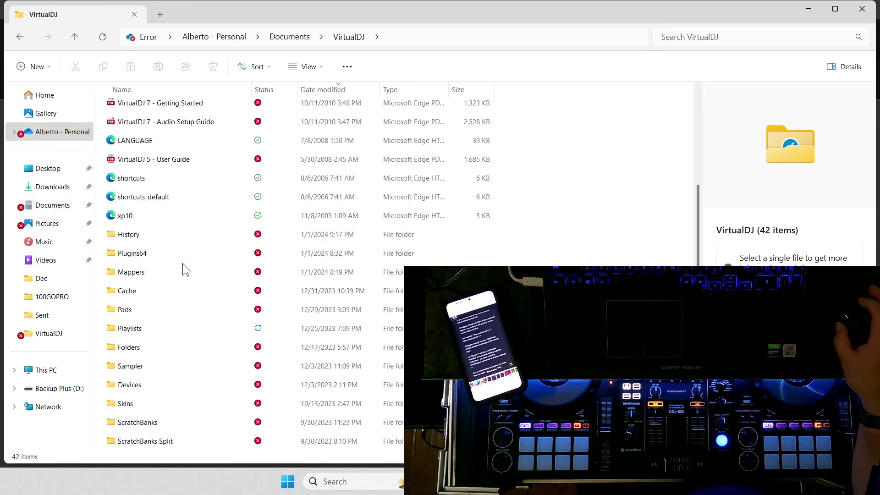
double_click(133, 274)
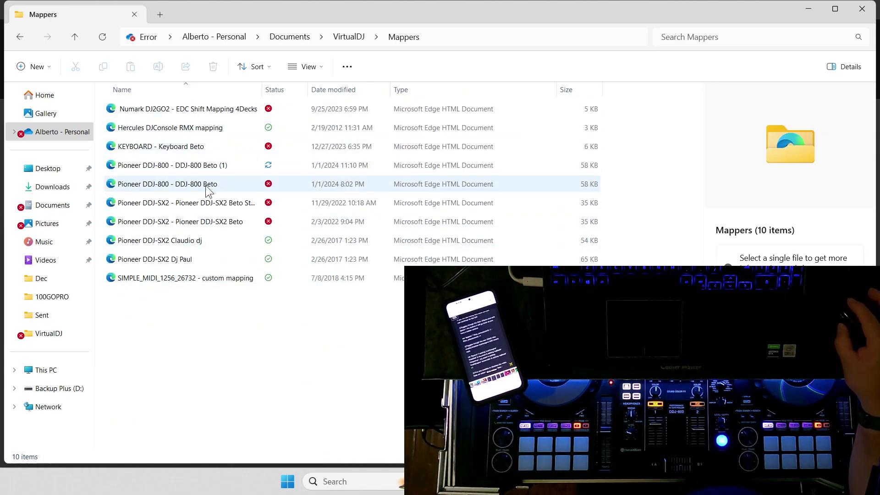
Compare the modification dates of the "Pioneer DDJ-800 - DDJ-800 Beto" and "DDJ-800 Beto (1)" mapping files.
click(277, 189)
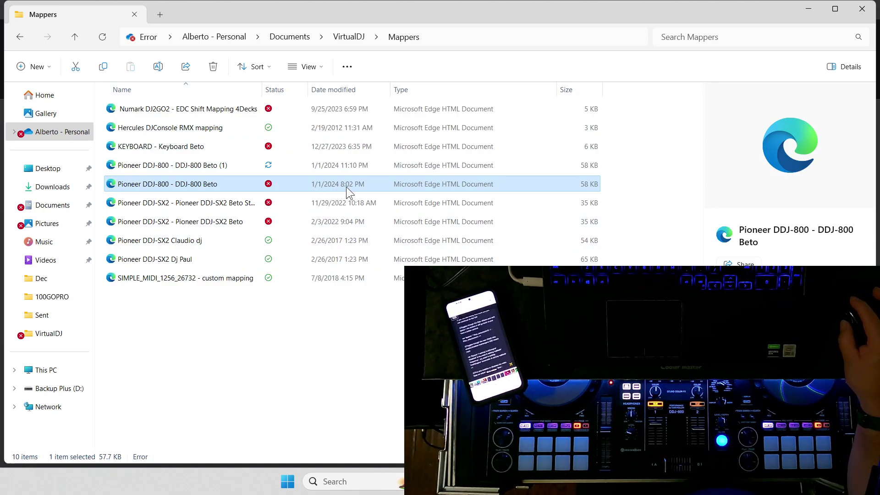
click(199, 167)
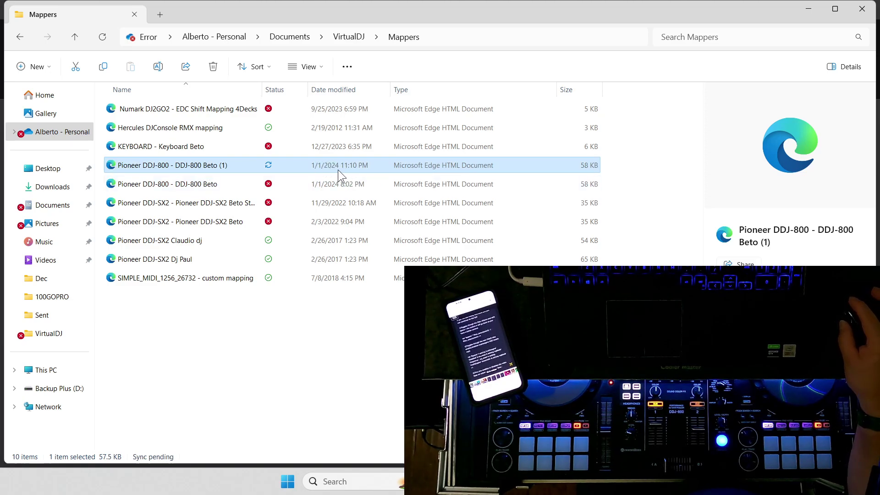
click(304, 183)
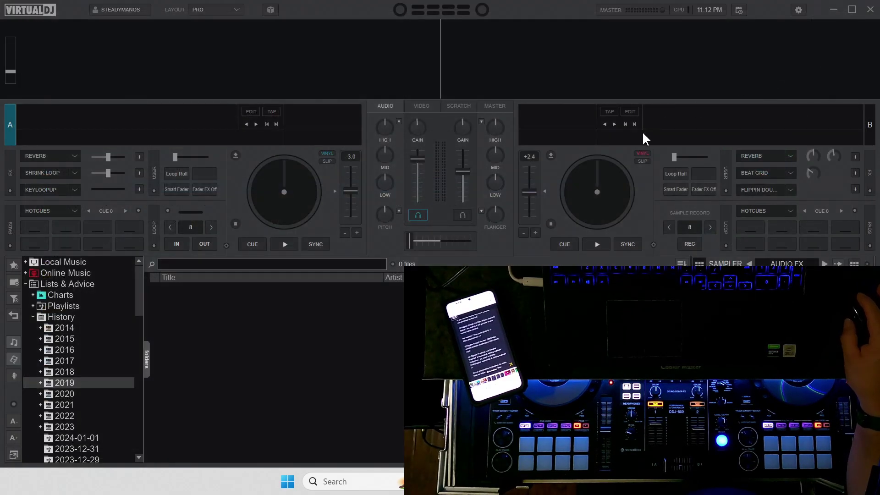
Switch back to VirtualDJ and change the Pioneer DDJ-800 mapping name to "DDJ-800 Beto" in the controller settings.
click(798, 9)
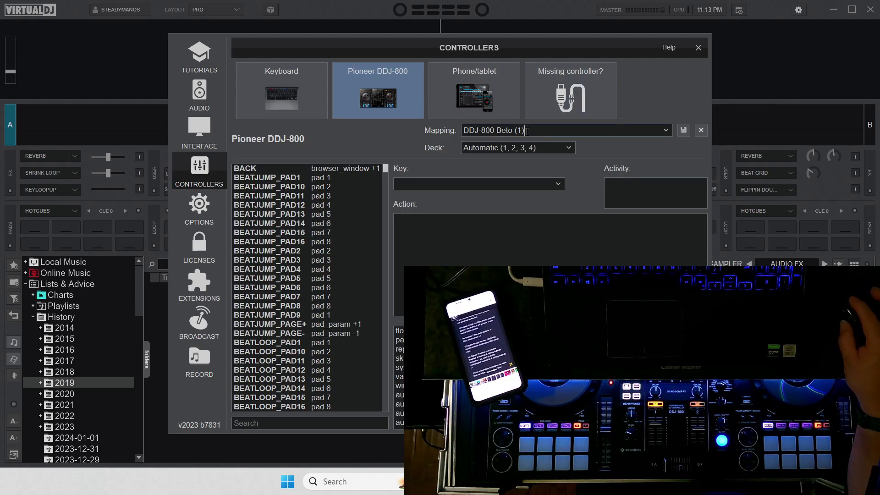
click(667, 130)
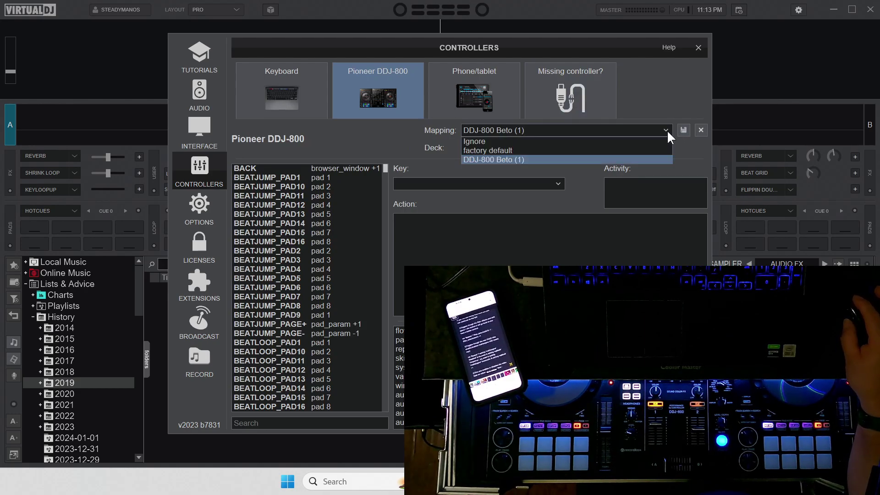
click(544, 129)
click(541, 133)
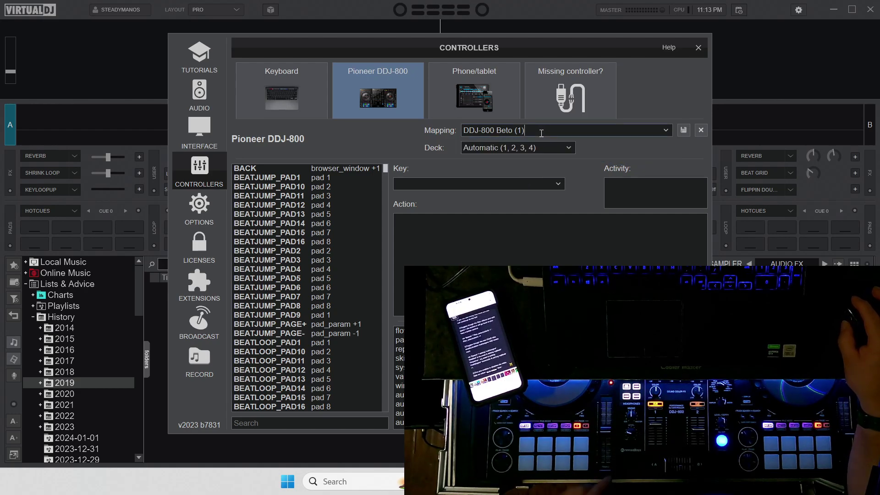
key(BackSpace)
key(BackSpace)
key(BackSpace)
key(Return)
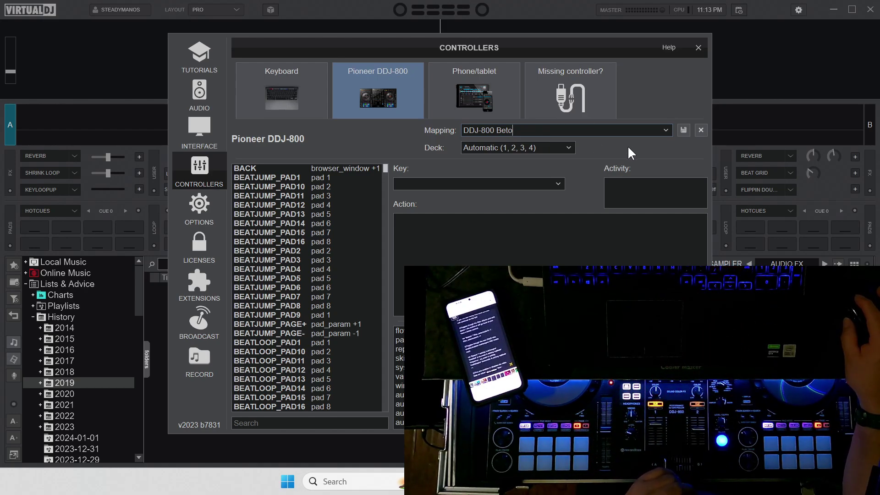
Inspect the actions assigned to COLOR_FX_FILTER and COLOR_FX_NOISE from the controller's recent activity.
click(635, 182)
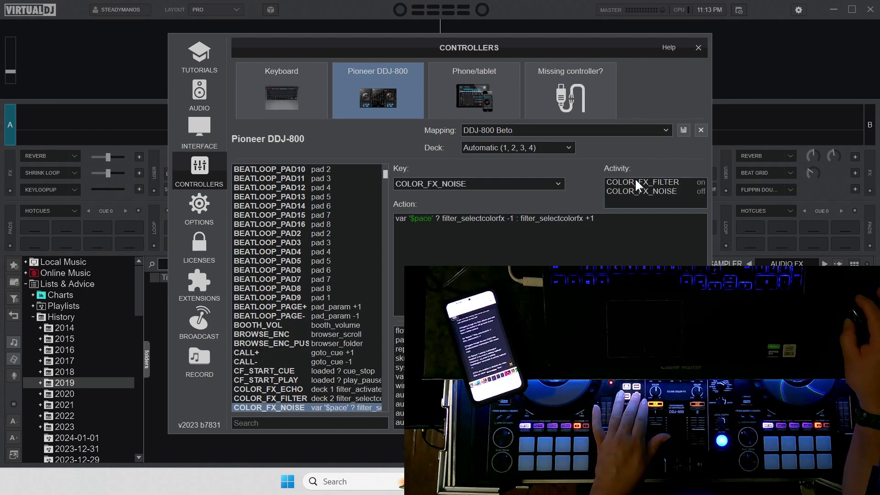
click(635, 181)
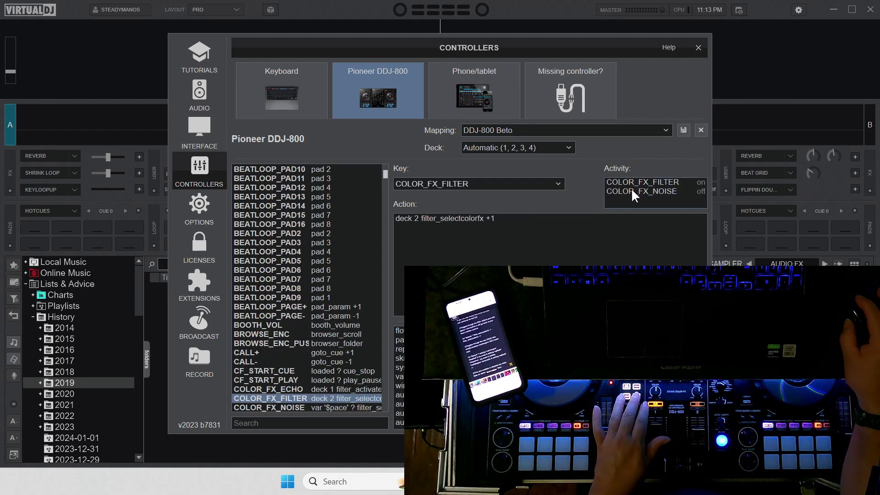
click(631, 189)
click(633, 180)
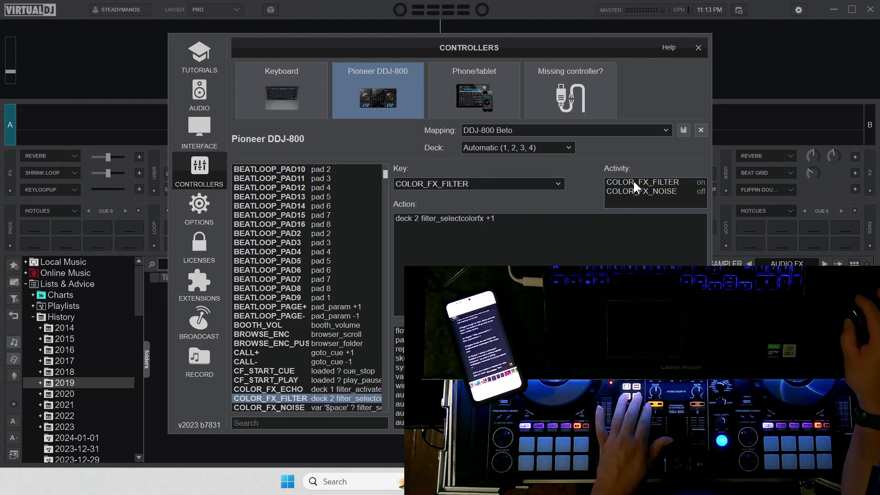
Save the Pioneer DDJ-800 mapping and close the settings window.
click(684, 130)
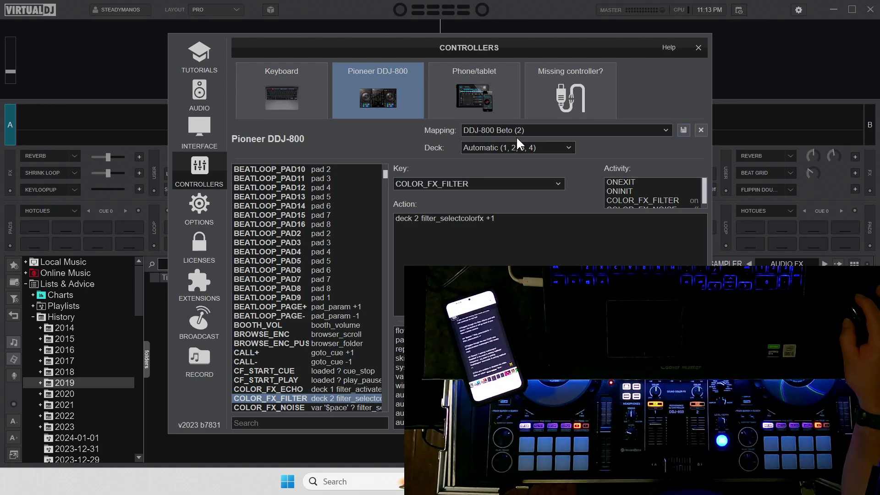
click(699, 49)
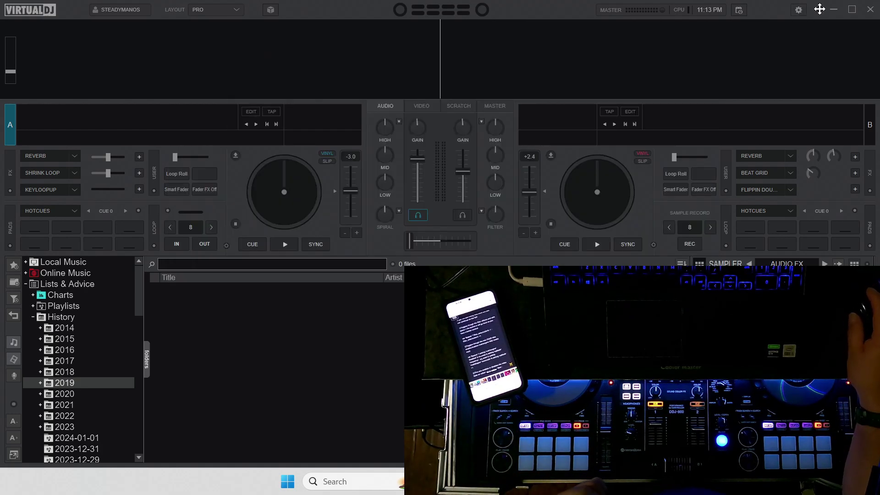
Minimize VirtualDJ and reopen the Documents > VirtualDJ > Mappers folder in File Explorer.
click(830, 8)
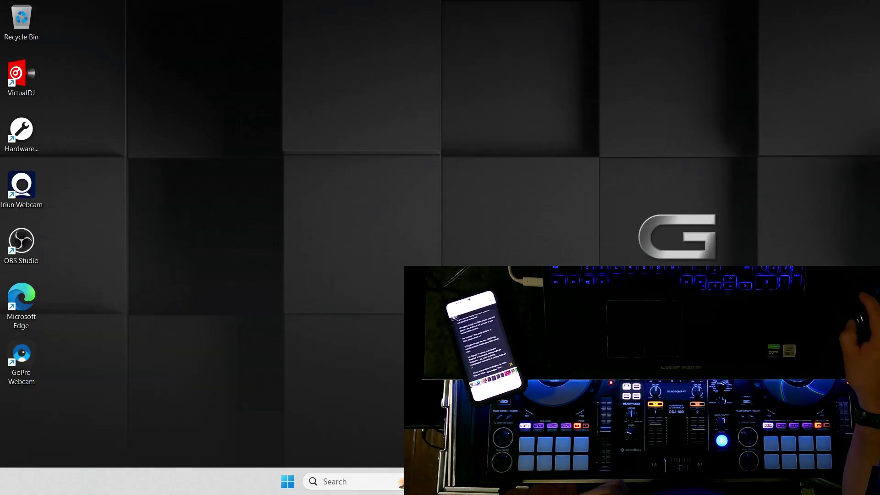
click(458, 481)
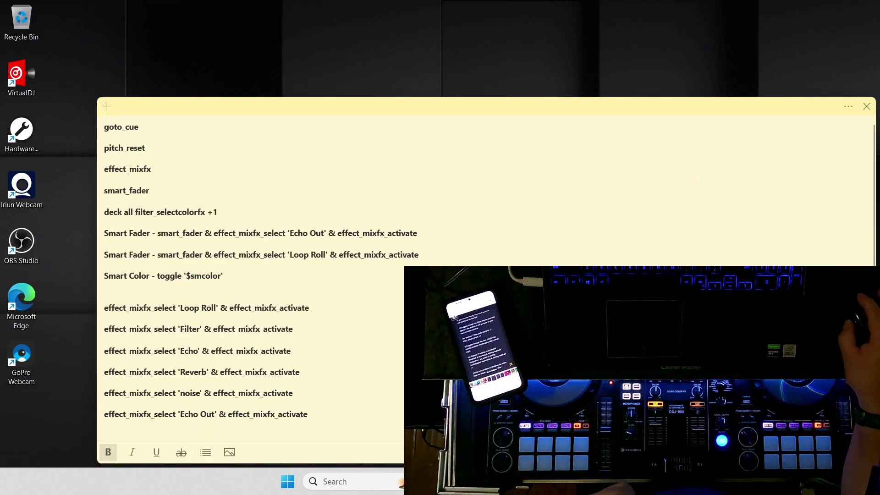
key(super+e)
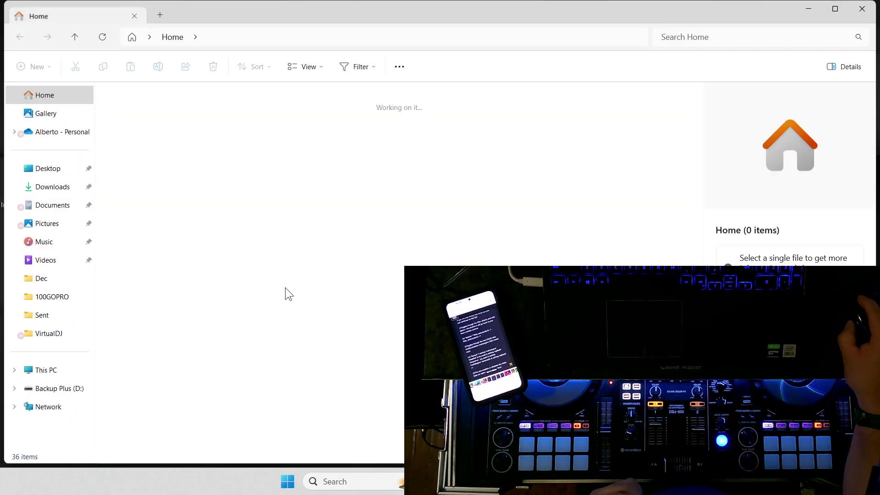
click(58, 207)
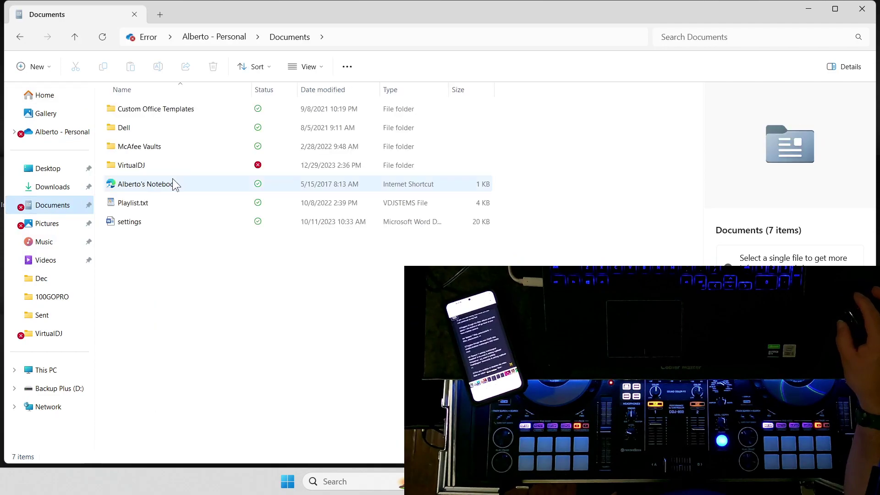
click(140, 167)
double_click(138, 166)
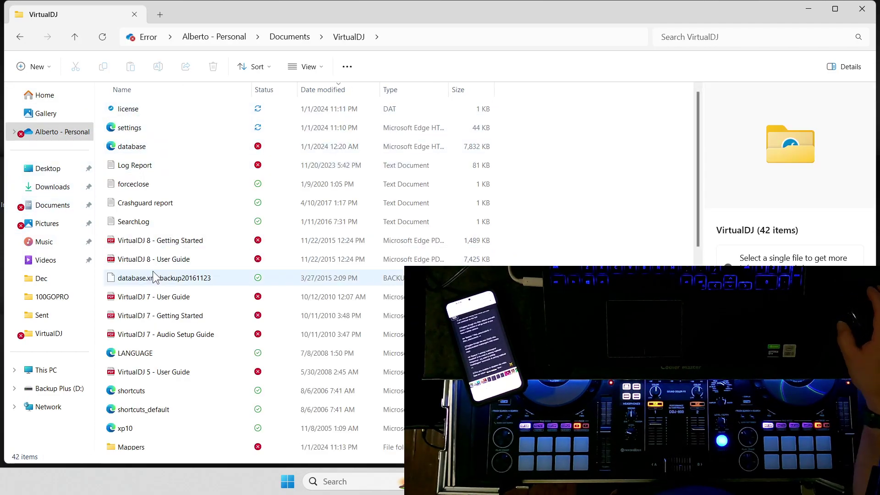
scroll(165, 284, down, 4)
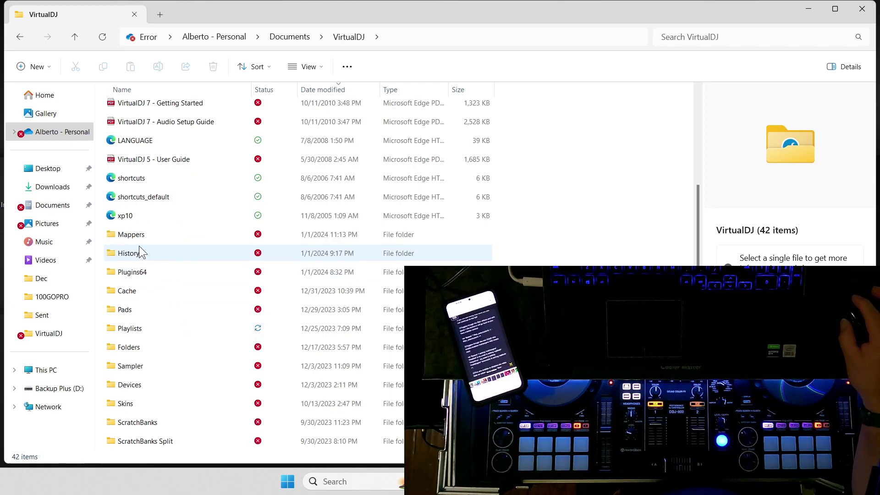
double_click(117, 237)
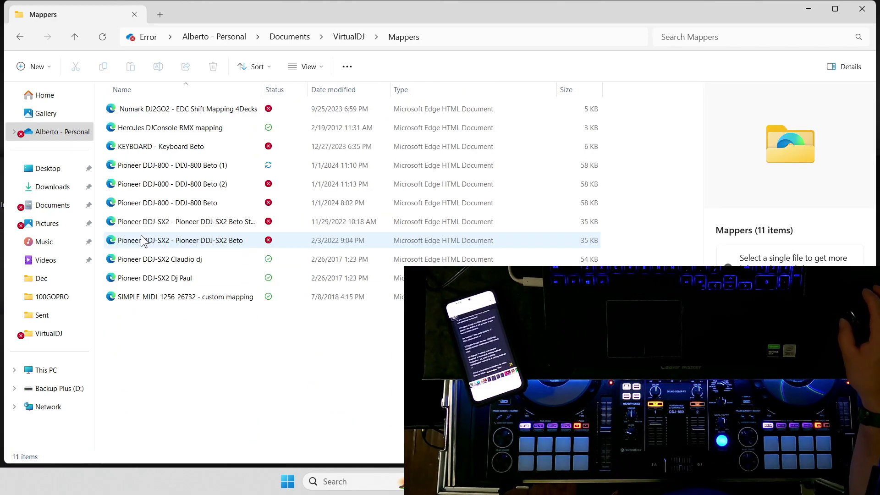
Delete the "Pioneer DDJ-800 - DDJ-800 Beto (2)" mapping file and close File Explorer.
click(213, 204)
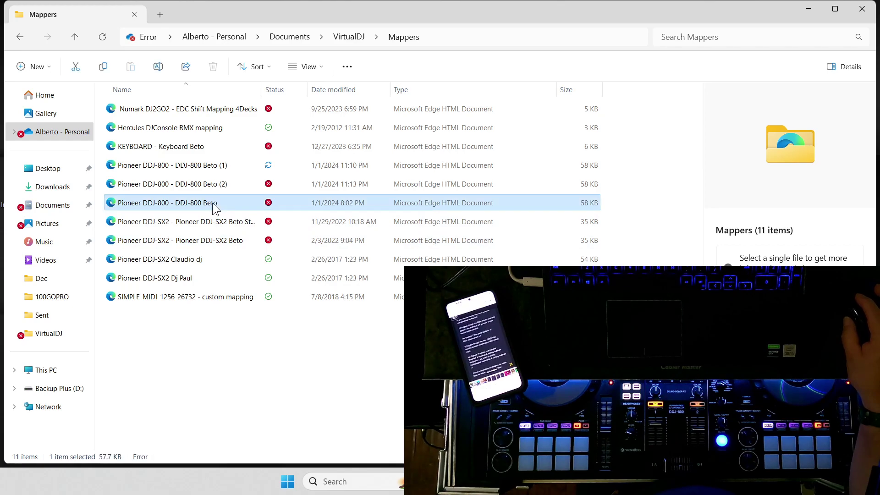
click(211, 187)
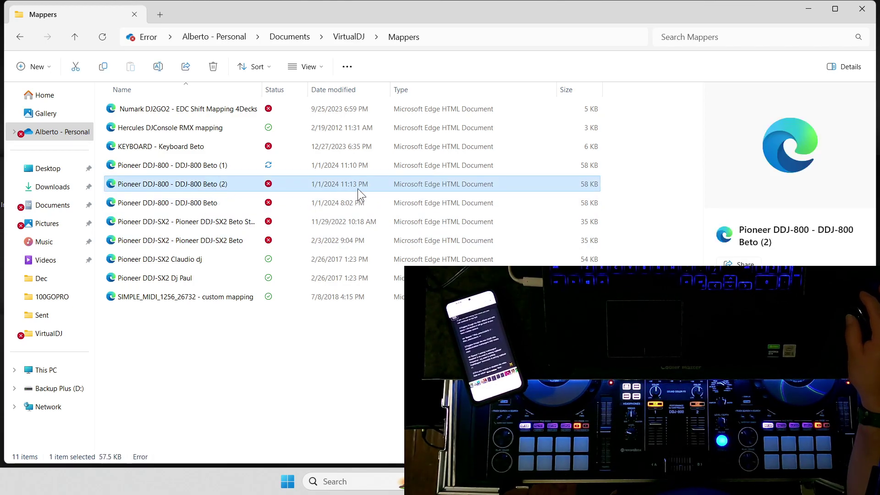
click(220, 187)
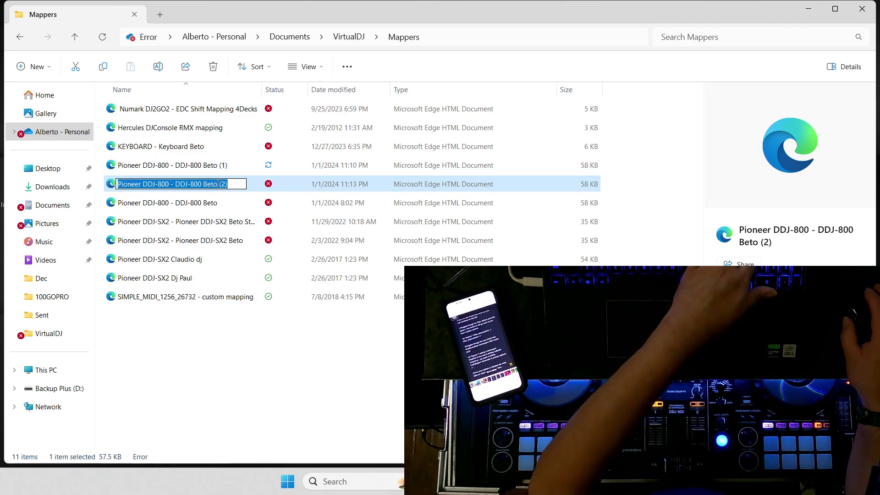
click(215, 198)
click(224, 182)
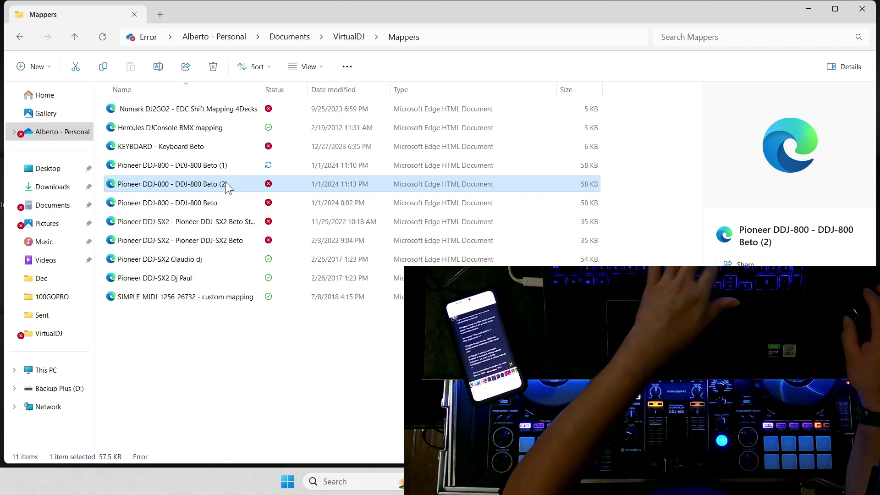
key(Delete)
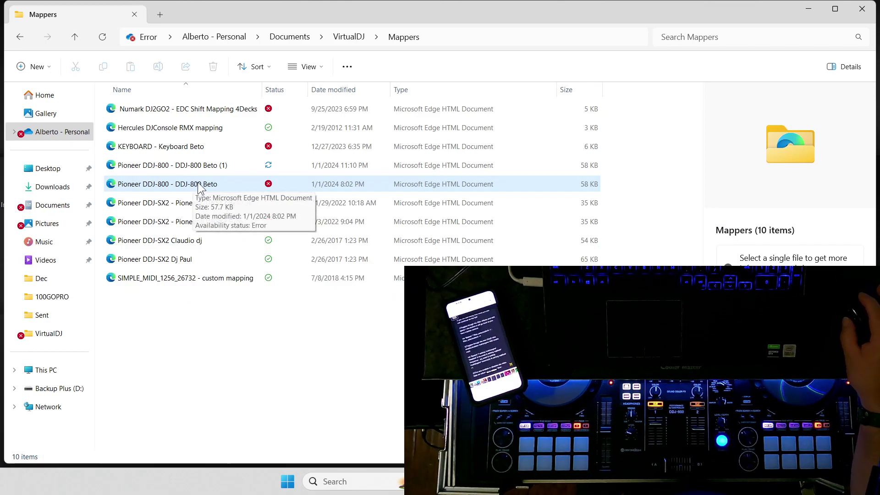
click(229, 165)
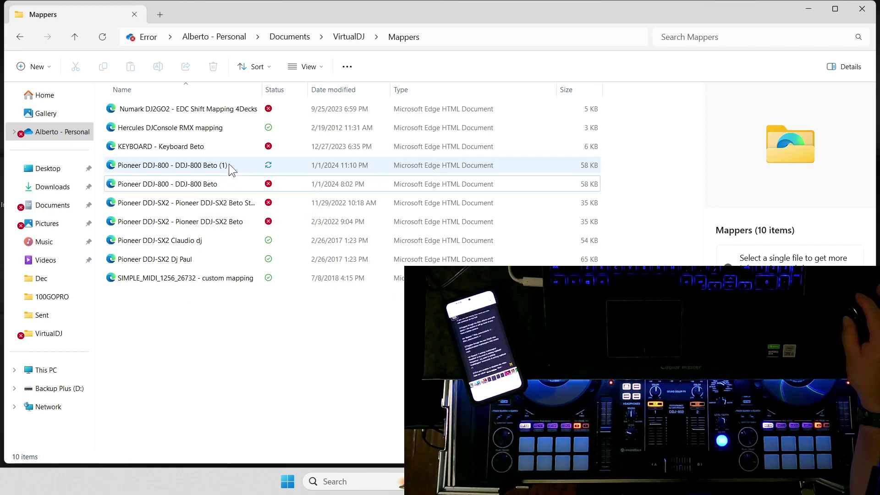
click(862, 9)
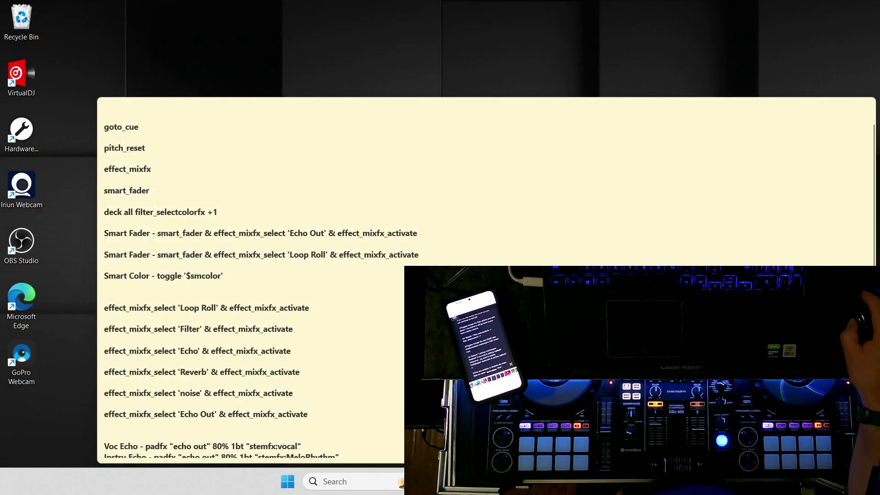
Switch to VirtualDJ, open the Pioneer DDJ-800 controller settings and select the DDJ-800 Beto (1) mapping.
key(alt+Tab)
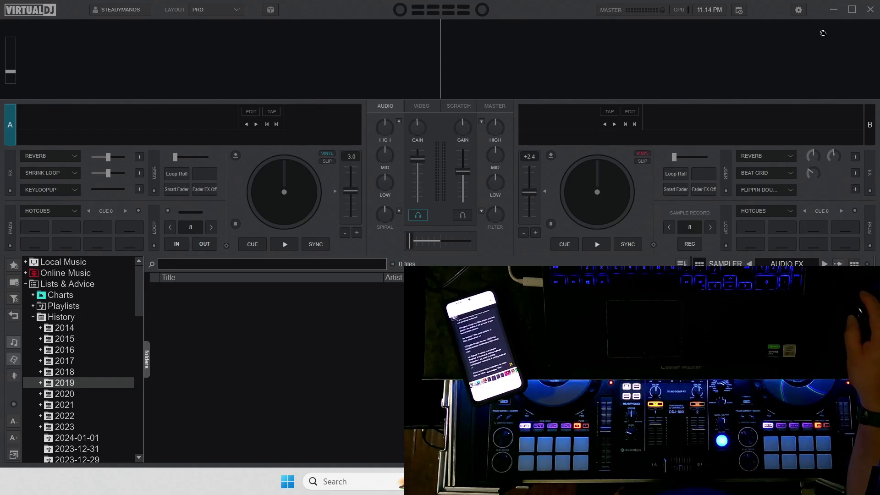
click(798, 10)
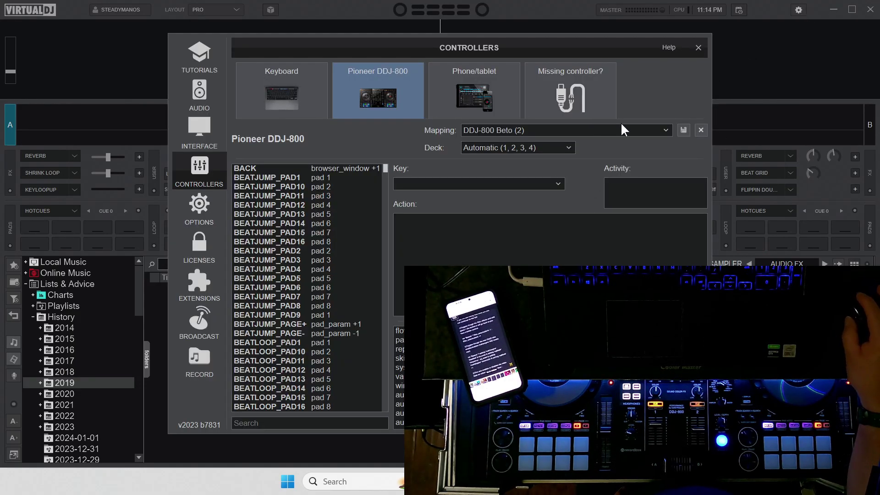
click(665, 127)
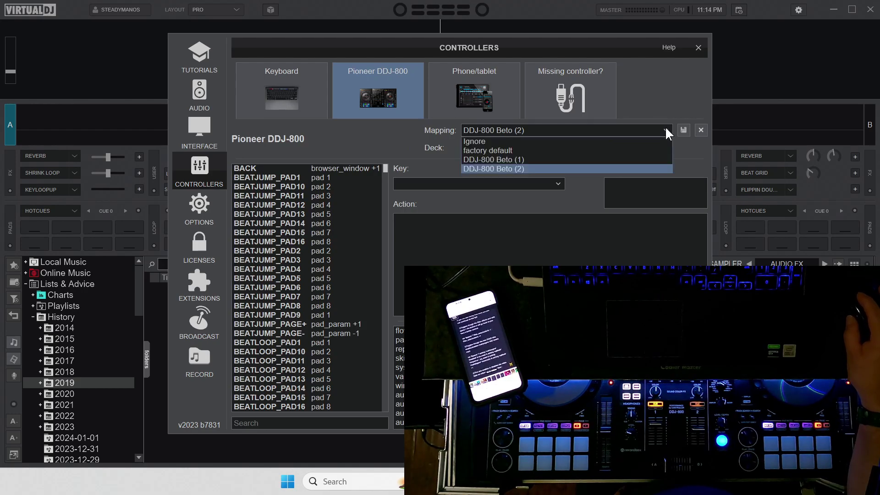
click(538, 158)
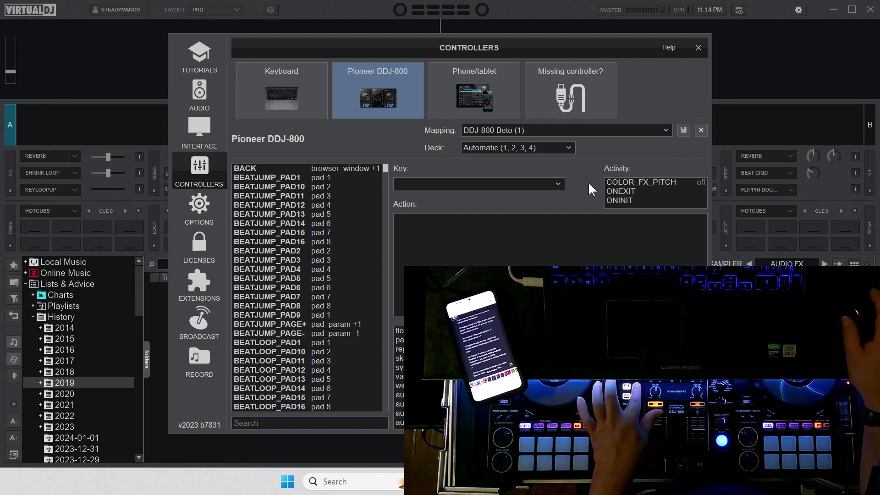
Inspect the actions assigned to COLOR_FX_NOISE and COLOR_FX_FILTER in this mapping, and close the settings.
click(637, 182)
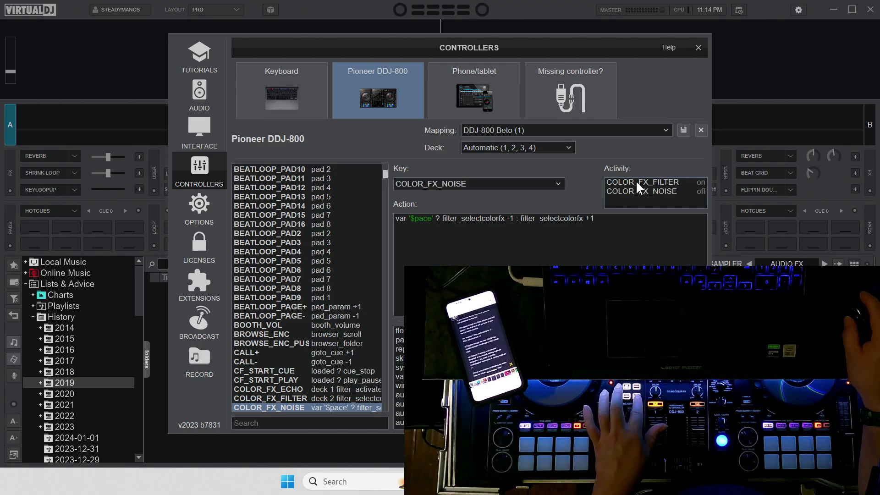
click(636, 182)
click(698, 48)
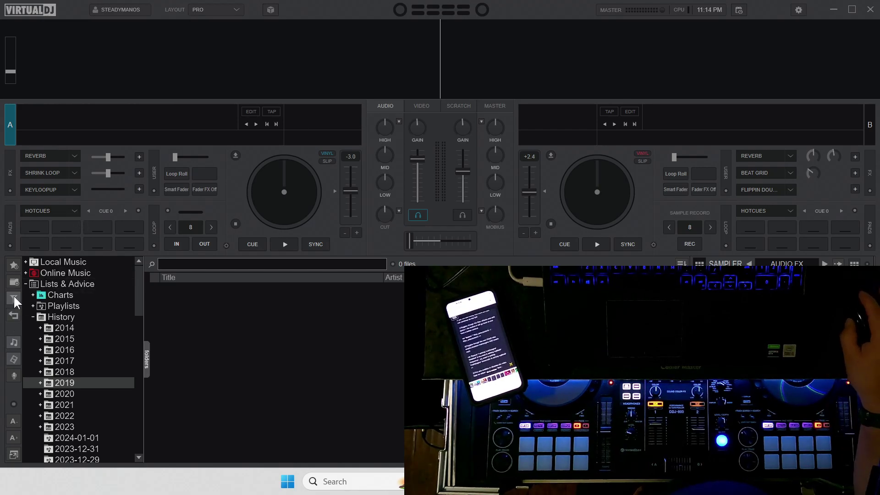
Collapse the Lists & Advice folder, and view the YouTube reply with the filter scripts in the browser before closing it.
click(25, 284)
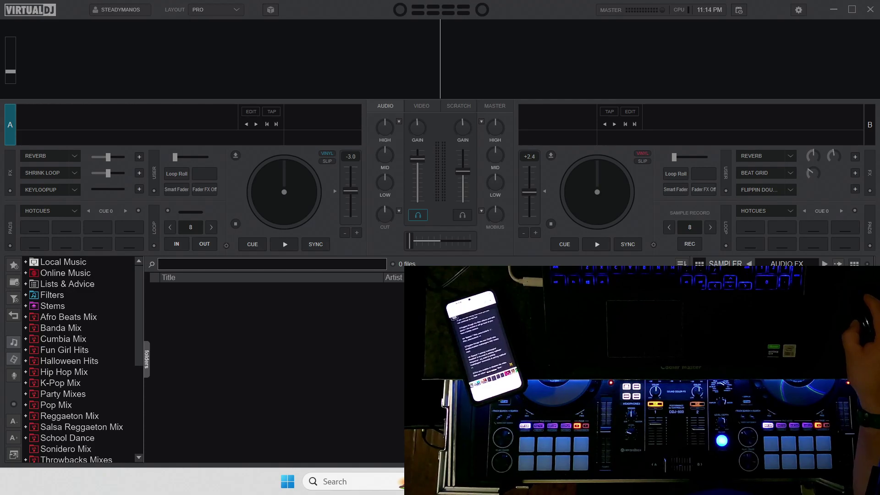
key(alt+Tab)
key(alt+Tab)
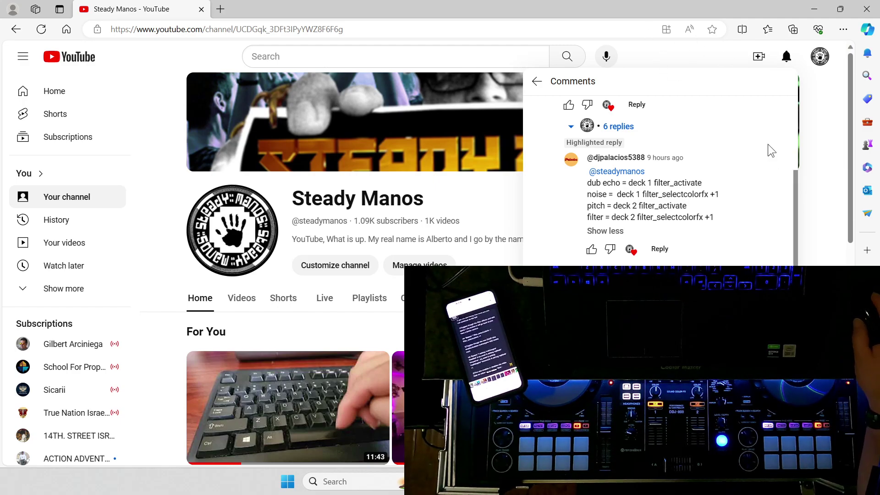
click(471, 202)
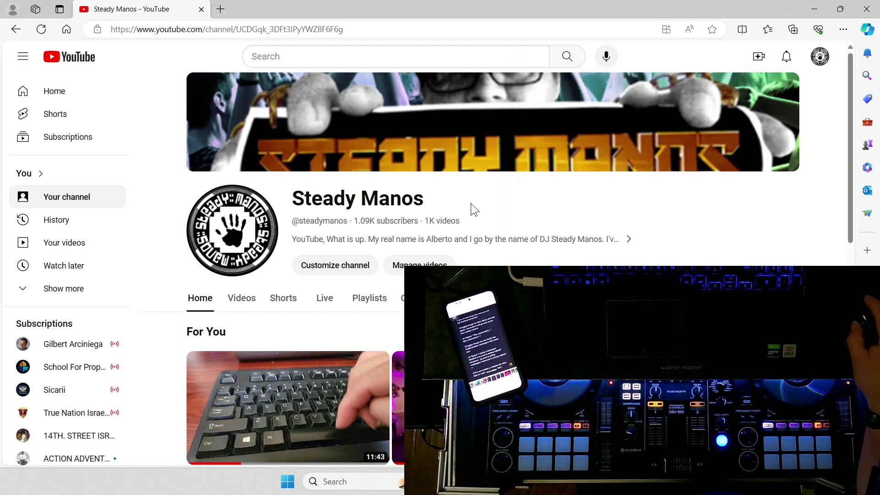
click(866, 10)
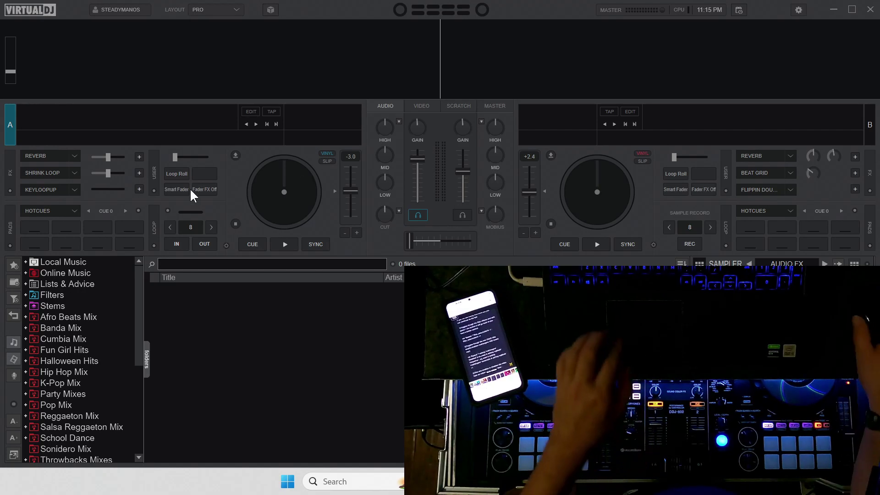
Search the music library for "hip hop 2023" and browse the matching tracks.
click(204, 264)
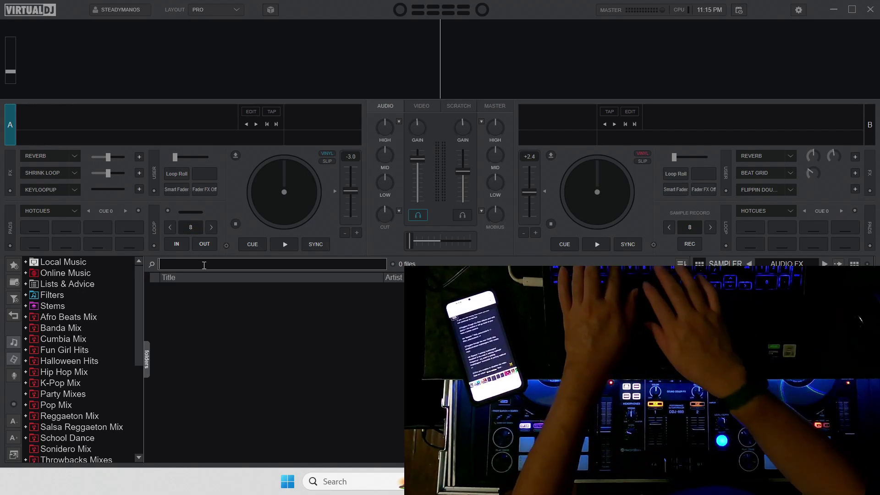
text(hip hop )
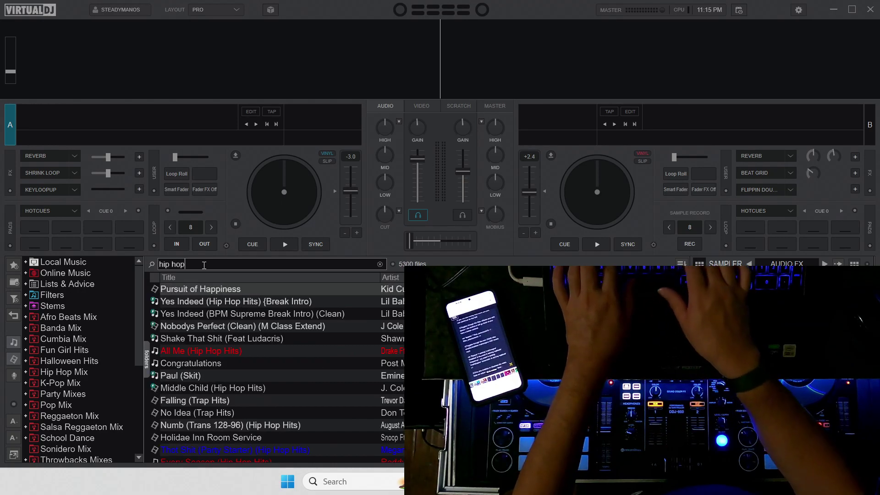
text(2023)
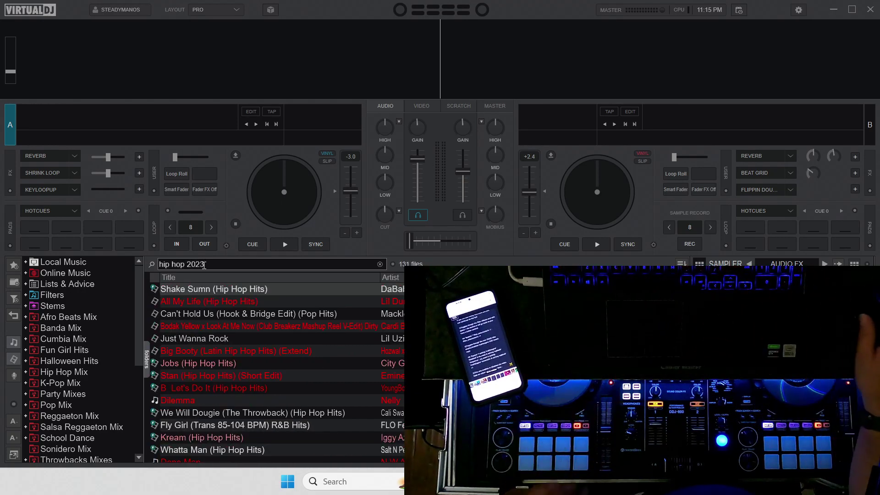
scroll(275, 367, down, 12)
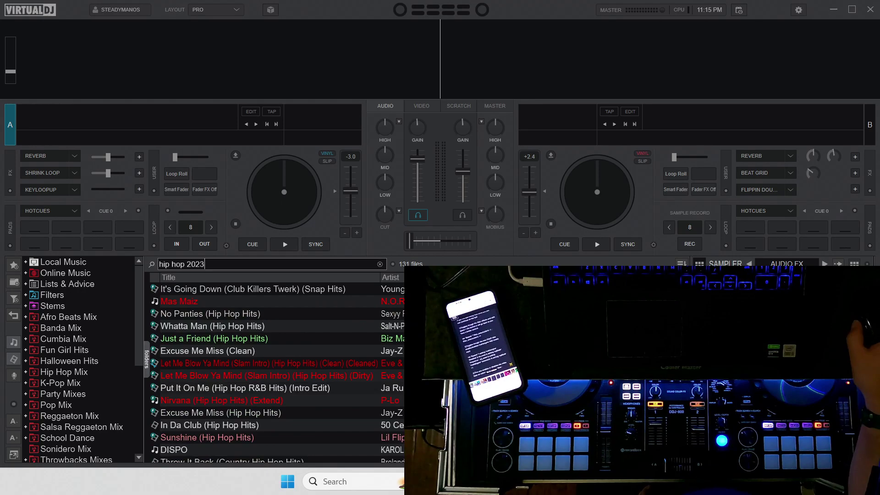
scroll(209, 356, down, 4)
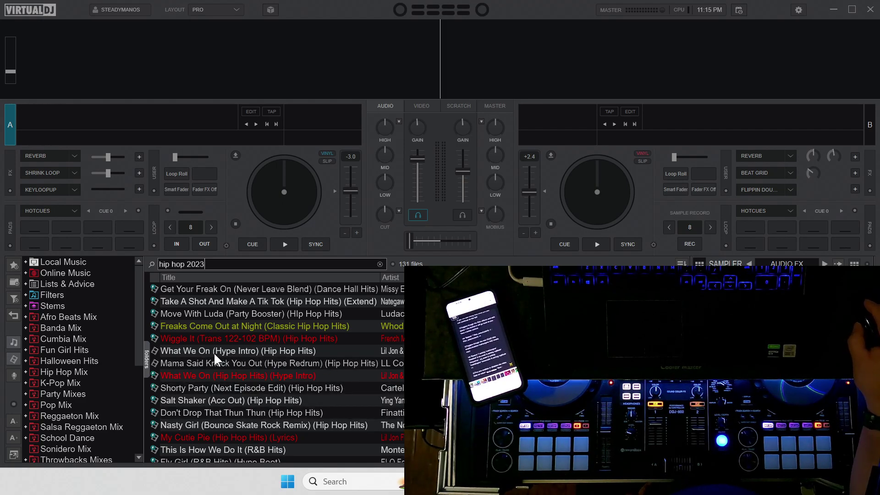
Load "What We On (Hype Intro) (Hip Hop Hits)" onto deck A and turn on an 8-beat loop.
drag(214, 352, 285, 191)
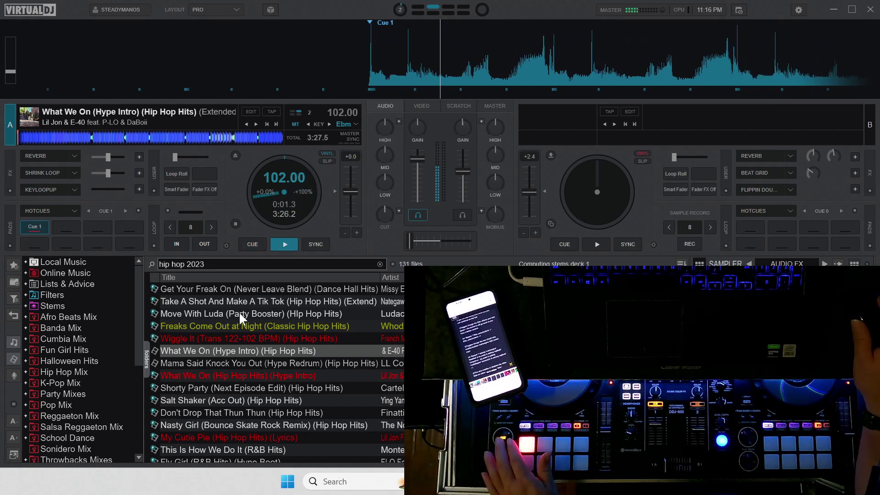
click(191, 228)
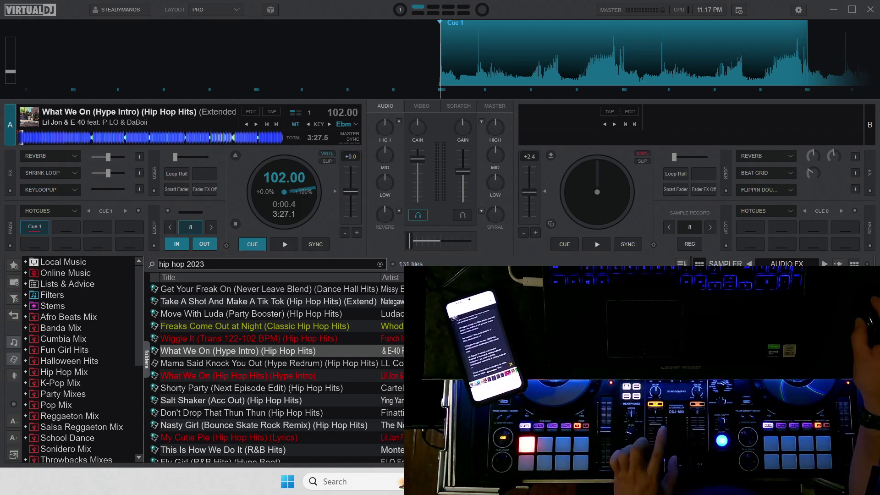
Switch to Microsoft Edge and open the Steady Manos channel page through YouTube Studio, dismissing the video upload dialog.
key(super+1)
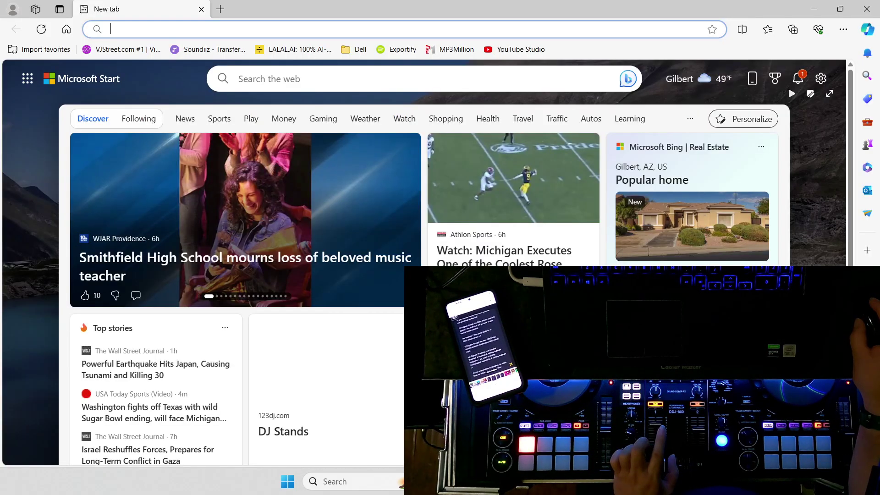
key(alt+Tab)
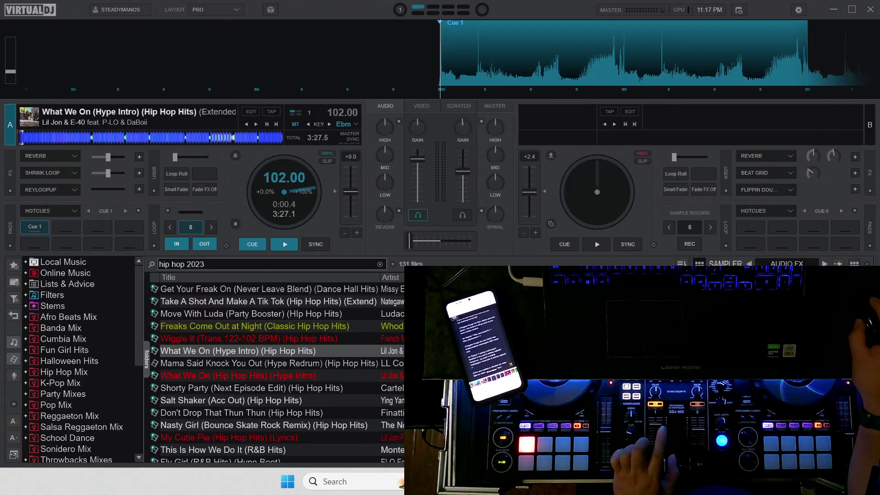
key(alt+Tab)
click(497, 49)
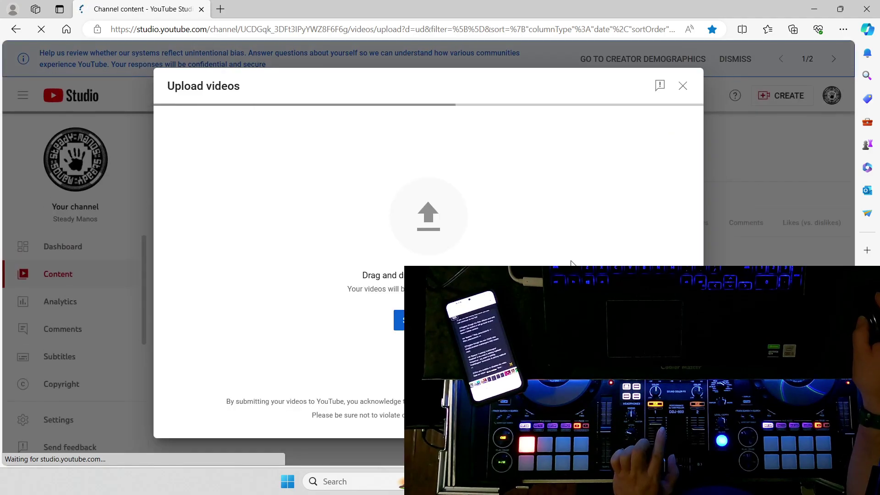
click(688, 90)
click(830, 99)
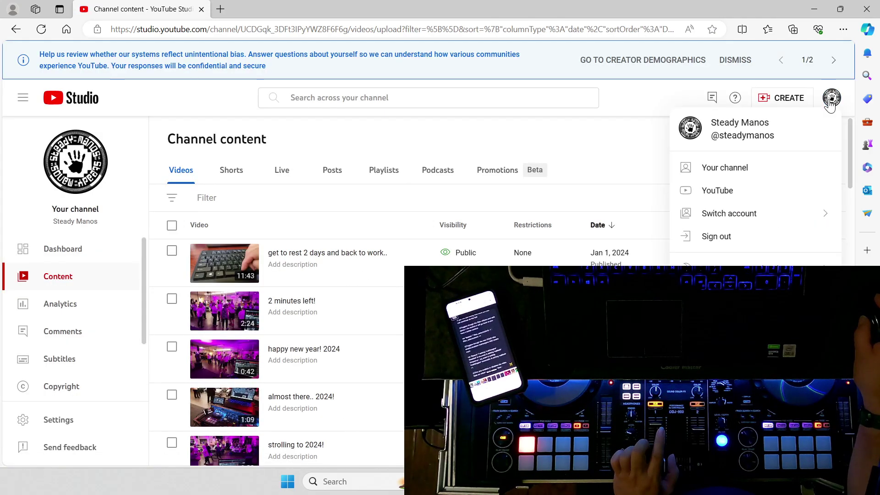
click(729, 166)
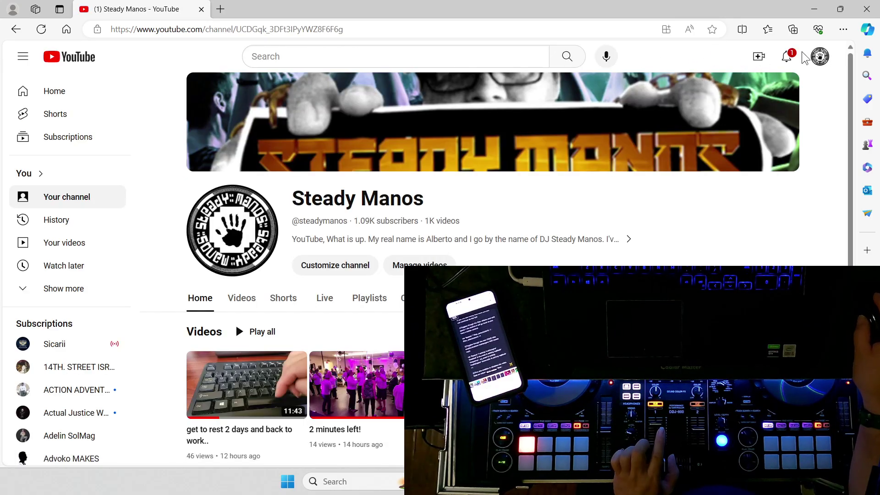
Read the notification reply listing the dub echo, noise, pitch and filter scripts, and minimize the browser.
click(788, 62)
scroll(687, 250, down, 5)
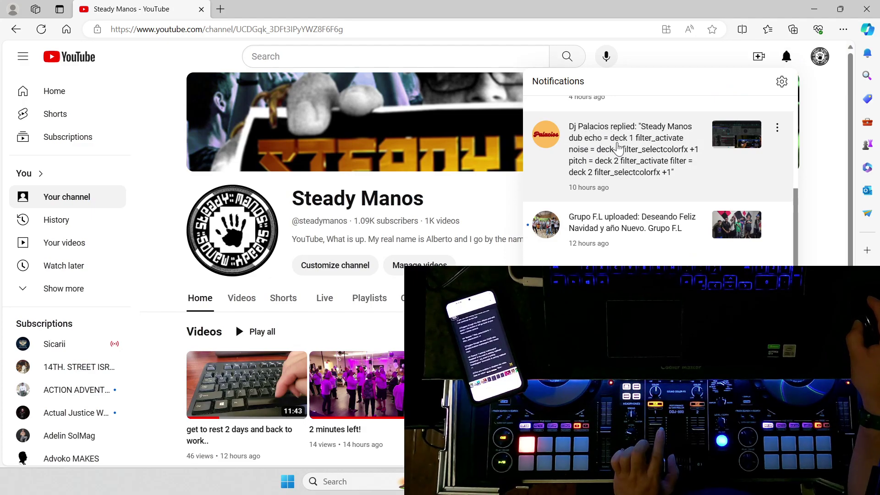
click(814, 9)
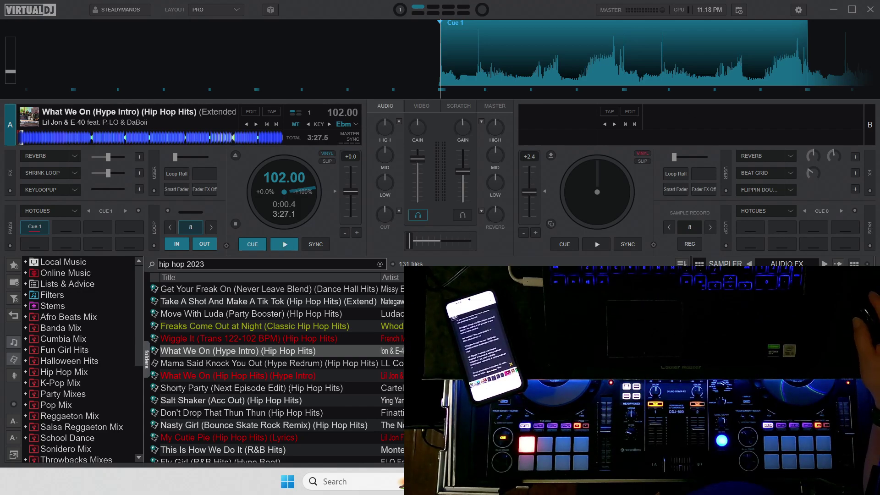
Reopen the Pioneer DDJ-800 controller settings in VirtualDJ and examine the action assigned to COLOR_FX_NOISE.
click(798, 10)
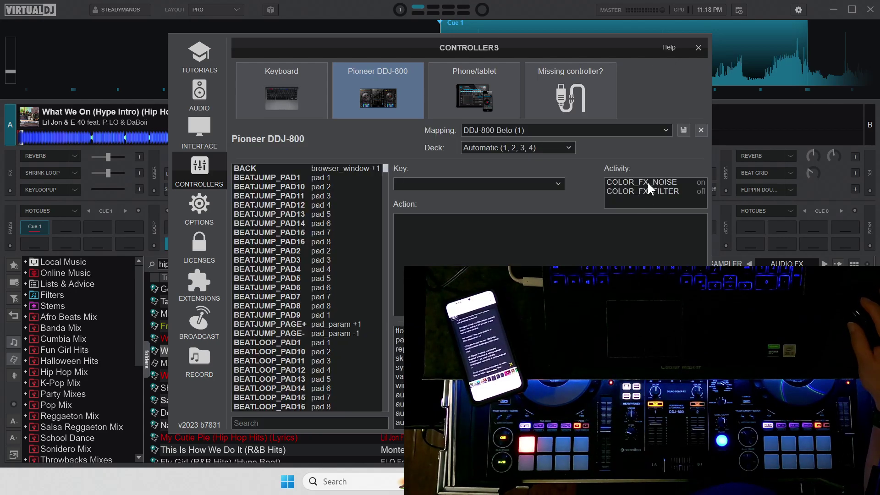
click(649, 185)
click(443, 228)
click(443, 227)
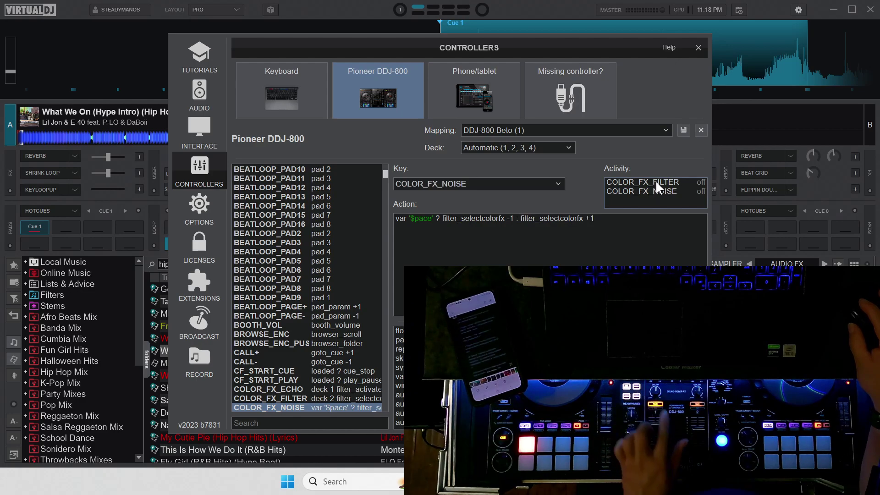
Copy the COLOR_FX_FILTER action script "deck 2 filter_selectcolorfx +1".
click(655, 182)
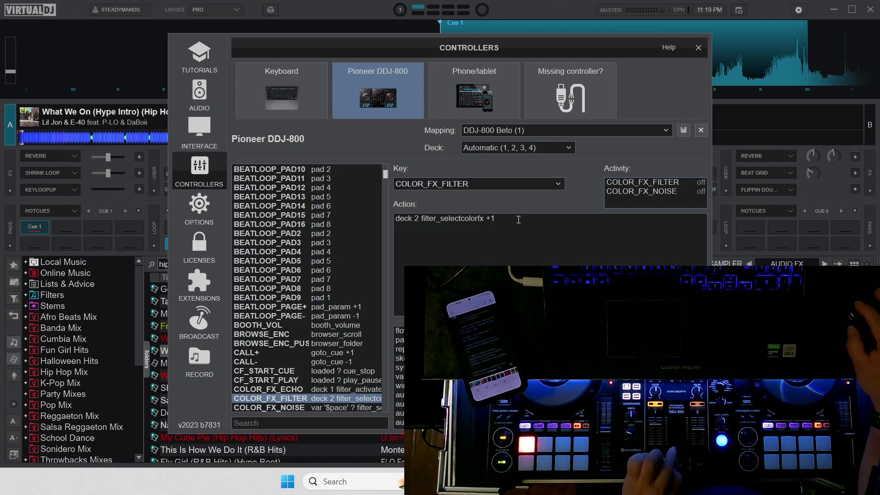
drag(519, 220, 391, 224)
right_click(418, 225)
click(440, 242)
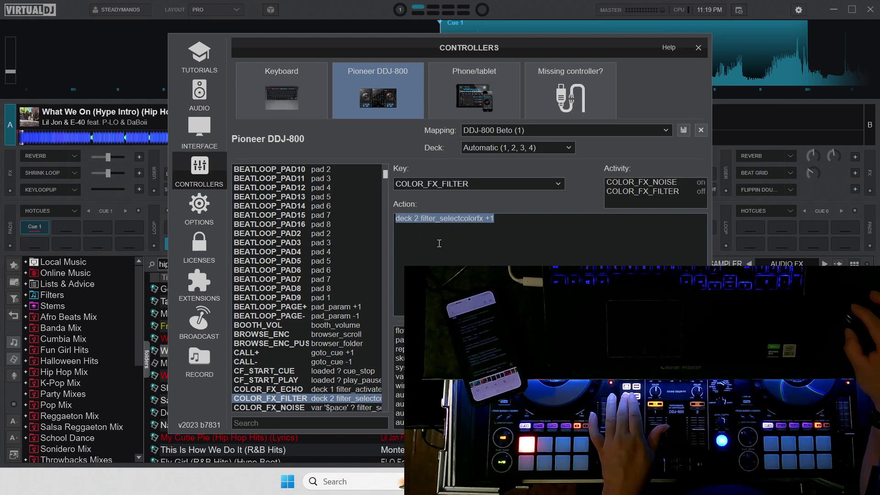
Replace the COLOR_FX_NOISE action with the copied script, editing it to "deck 1 filter_selectcolorfx +1".
click(631, 184)
click(629, 183)
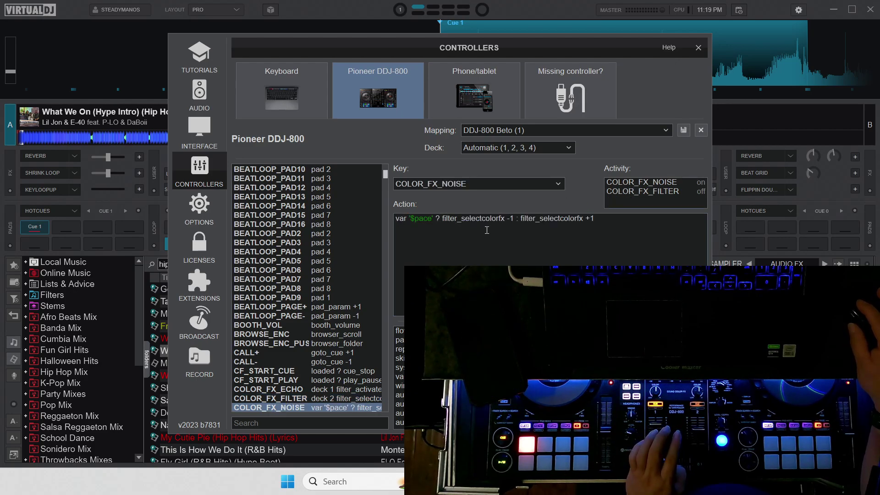
triple_click(485, 225)
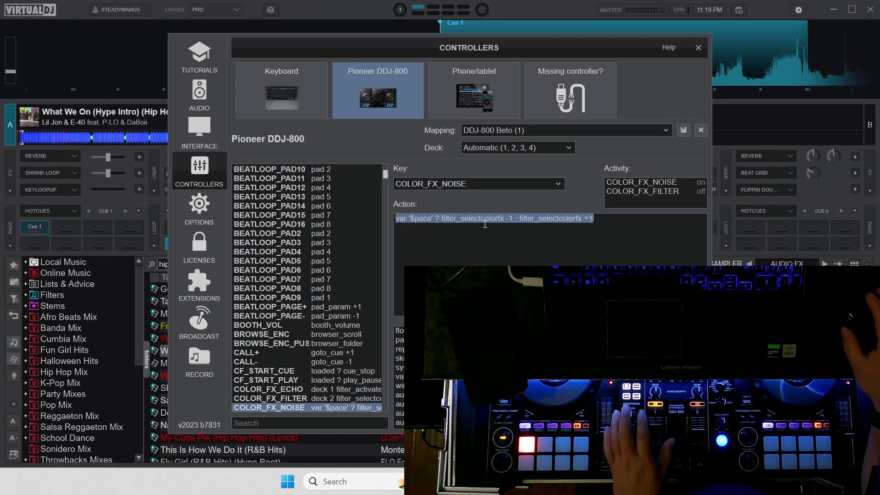
right_click(485, 224)
click(497, 251)
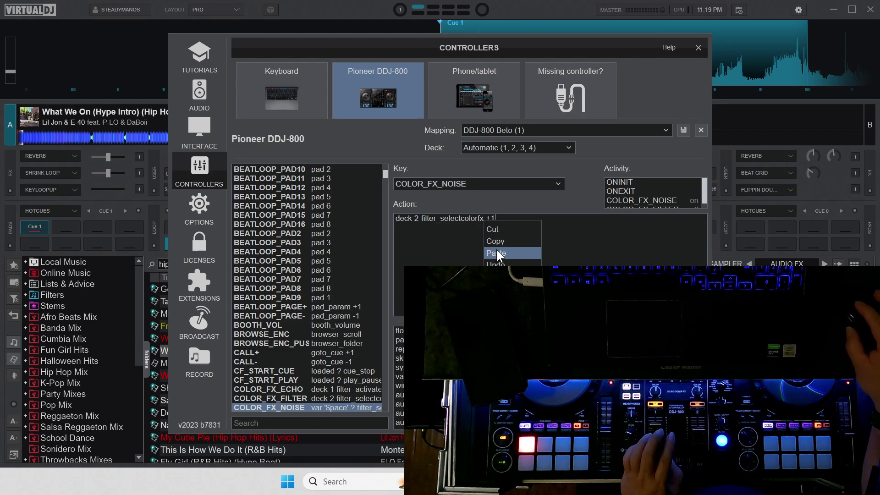
click(419, 217)
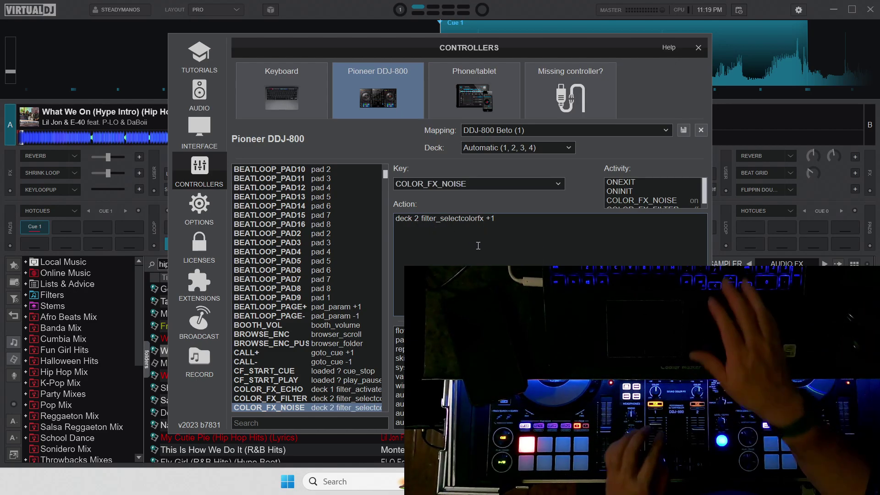
key(BackSpace)
text(1)
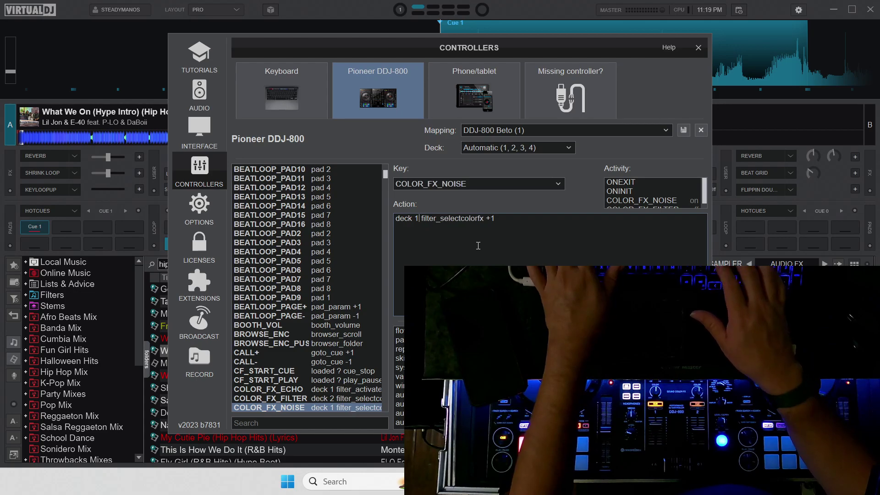
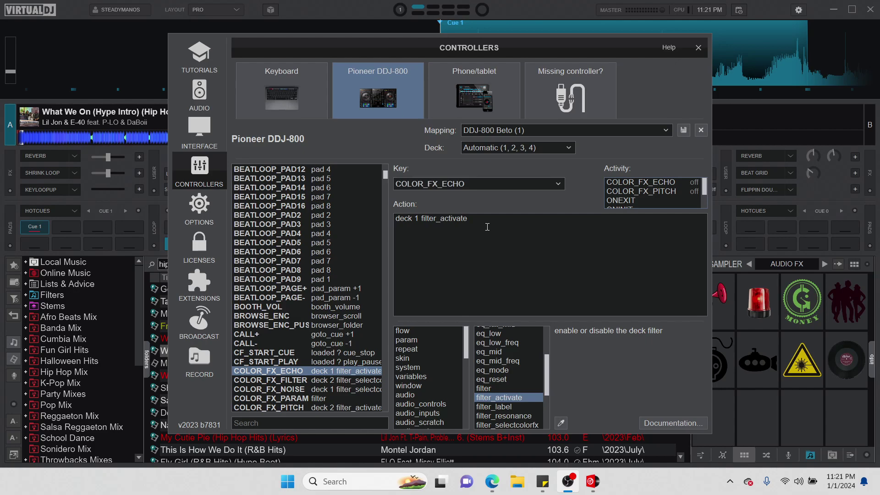
Inspect the action assigned to COLOR_FX_PITCH from the controller's recent activity.
click(631, 188)
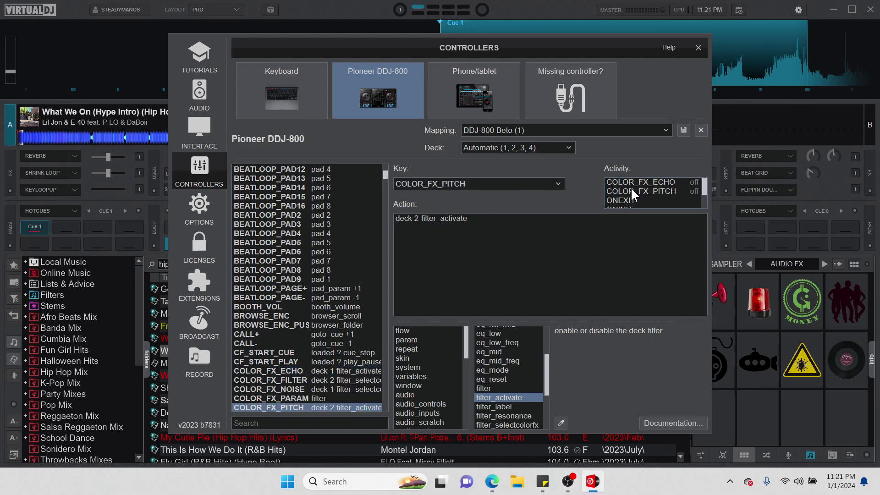
Examine the actions assigned to COLOR_FX_PITCH and COLOR_FX_ECHO, and close the settings.
click(633, 182)
click(631, 189)
click(634, 183)
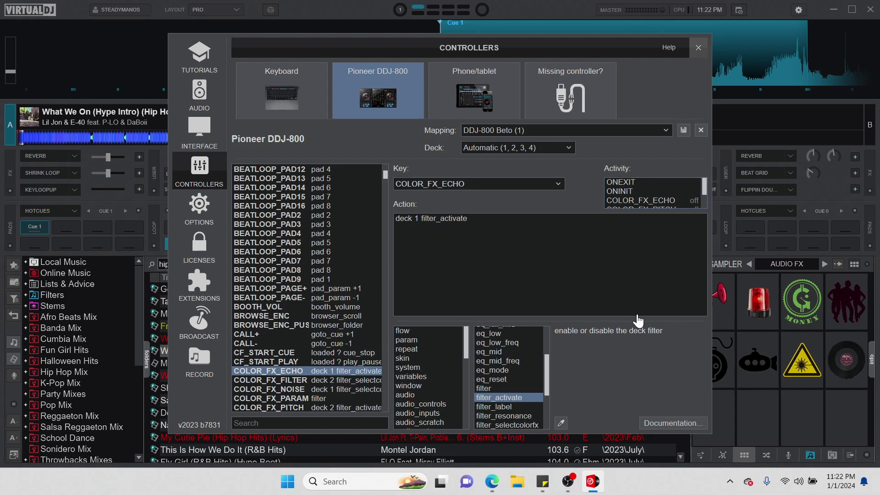
key(Escape)
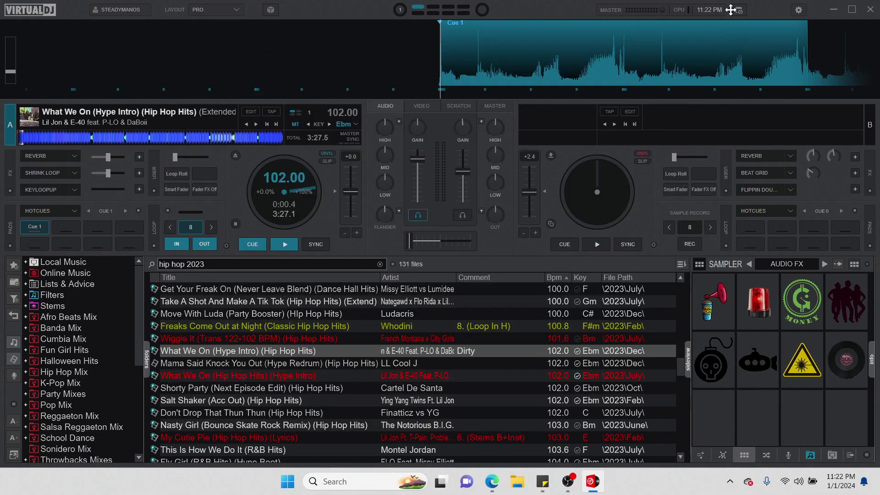
Reopen the Pioneer DDJ-800 mapping, check the actions assigned to COLOR_FX_NOISE and COLOR_FX_FILTER, and close the settings.
click(798, 10)
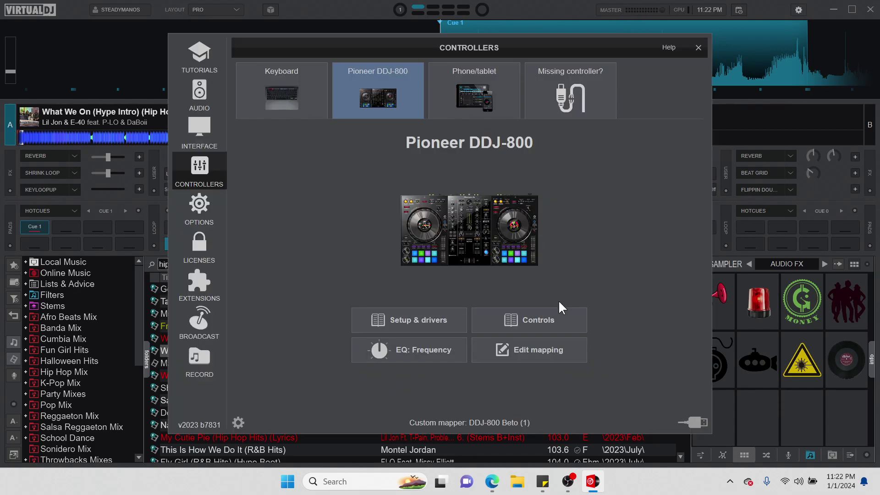
click(537, 349)
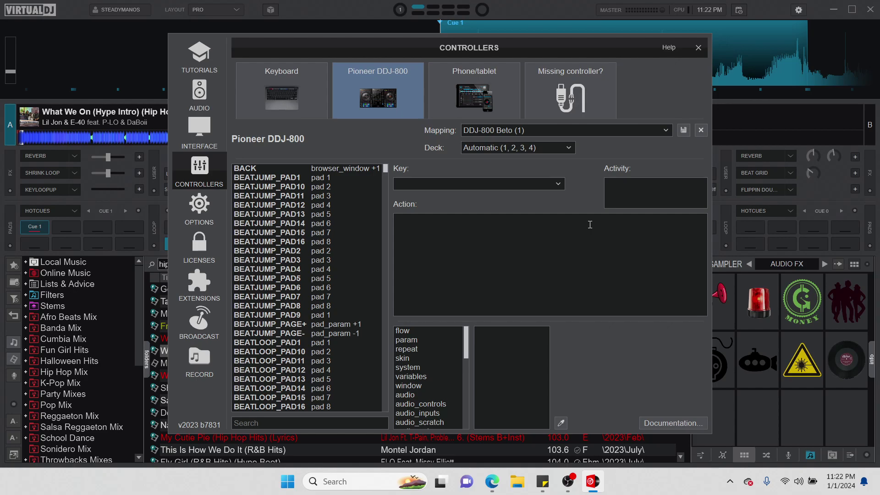
click(642, 182)
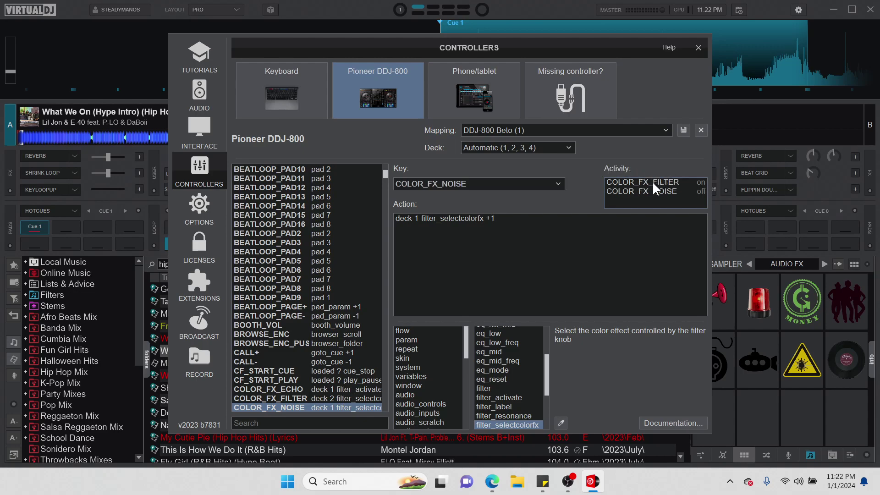
click(652, 181)
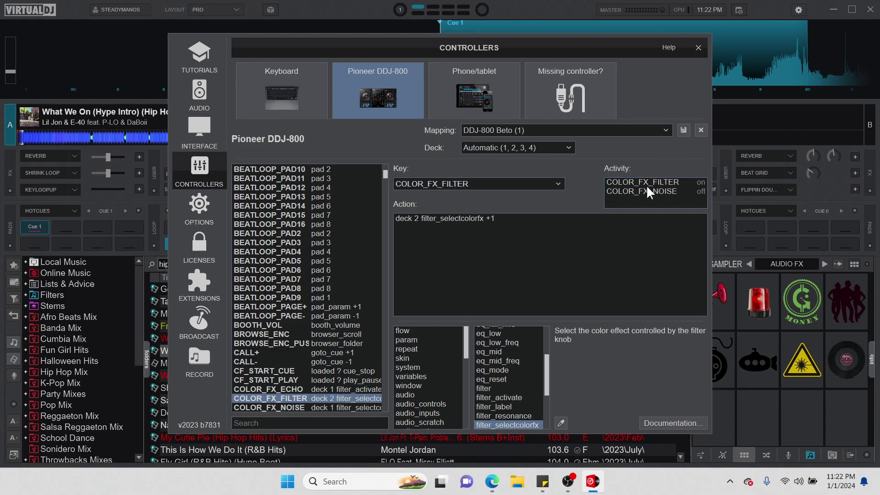
click(698, 48)
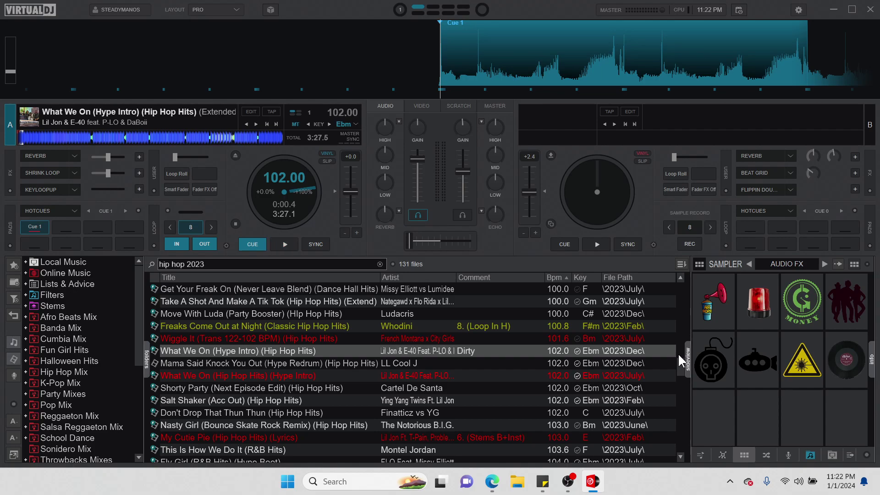
Restart VirtualDJ and search the music library for "hip hop 2023".
click(873, 10)
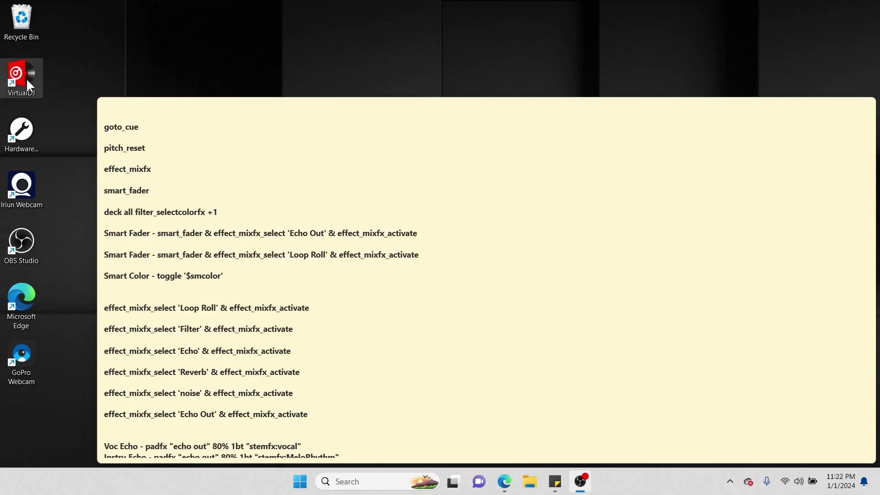
double_click(27, 80)
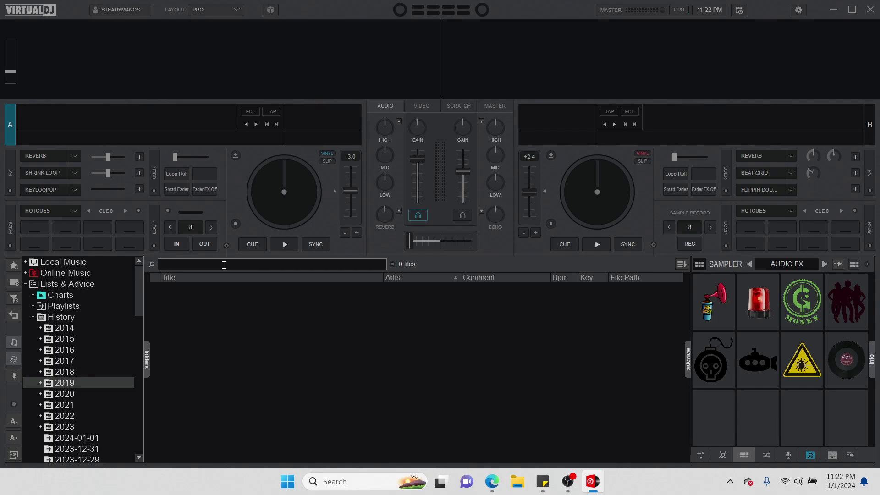
text(hip ho)
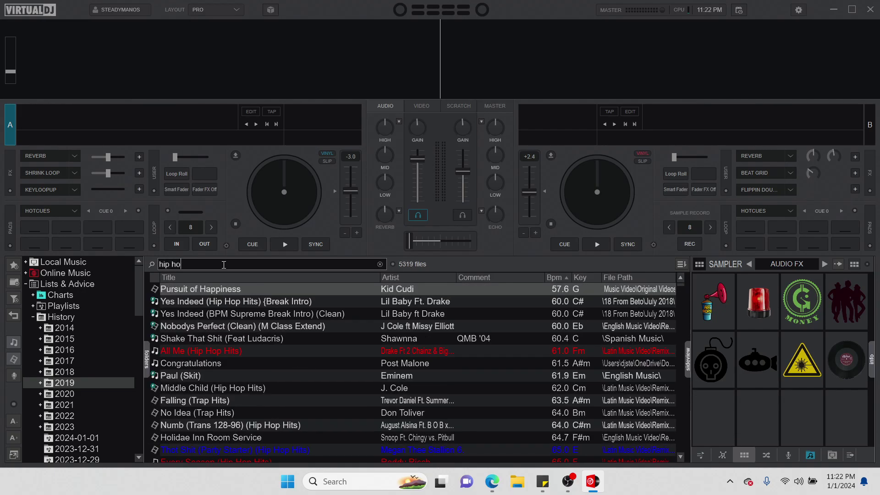
text(p 2023)
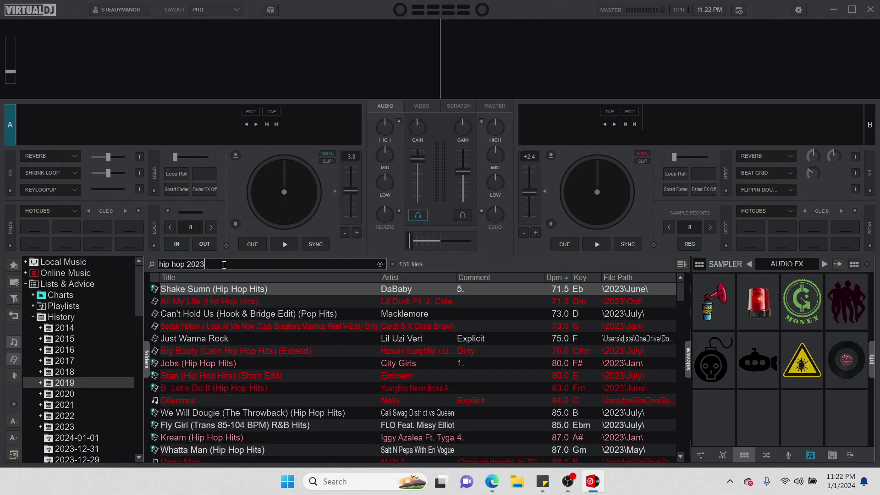
Load "Fly Girl (R&B Hits) (Hype Boot)" onto deck 1 and "Oaklandish (Hip Hop Hits)" onto deck 2.
scroll(534, 366, down, 12)
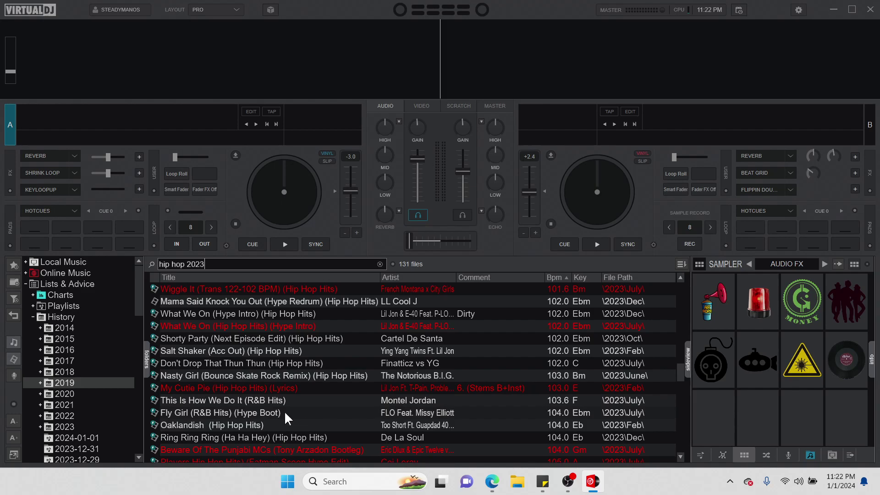
drag(219, 408, 275, 206)
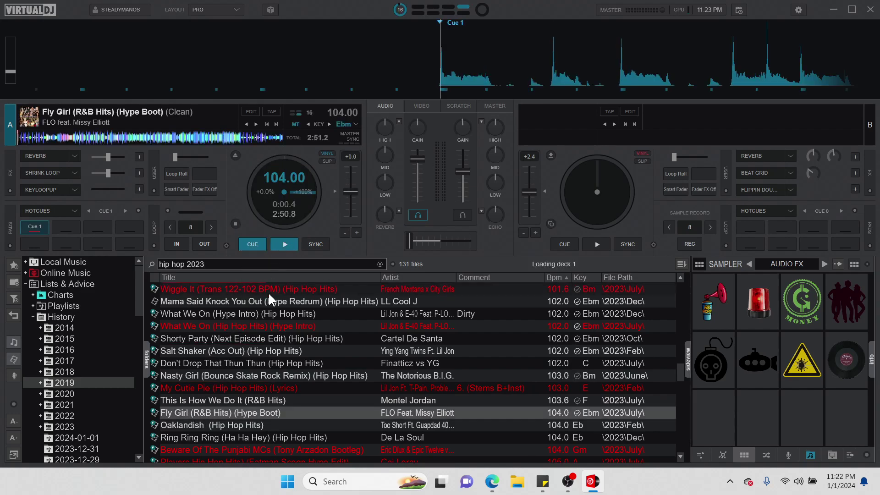
drag(391, 421, 590, 186)
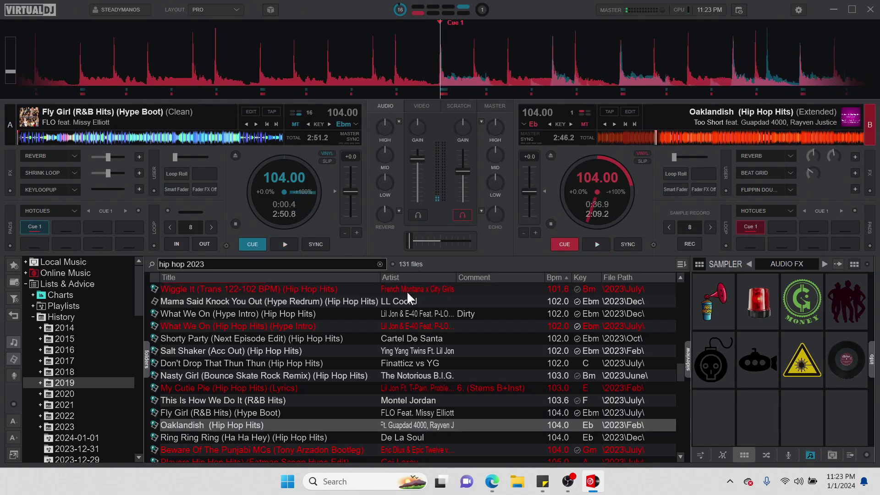
Play the deck 1 track in an 8-beat loop to test the color effects, and release the loop.
click(191, 227)
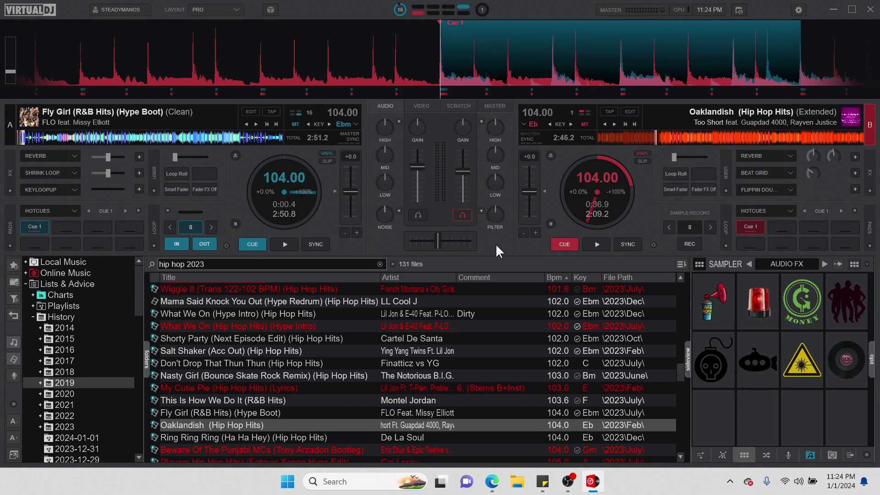
key(space)
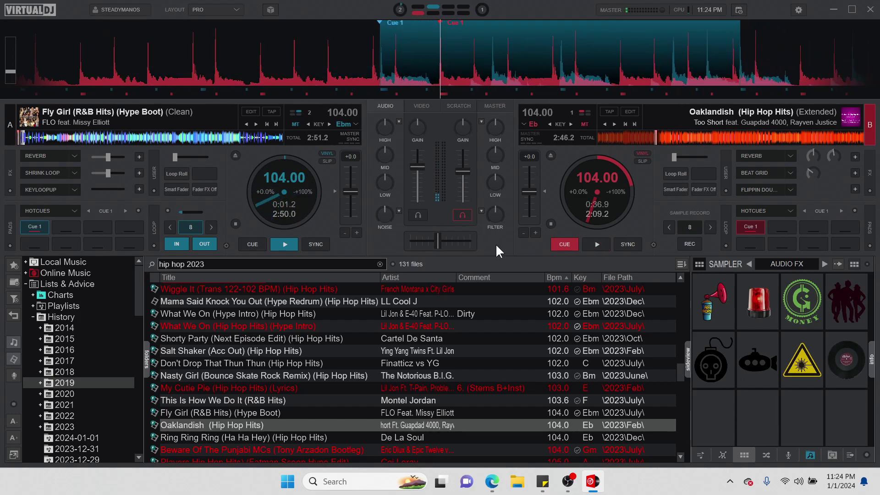
key(space)
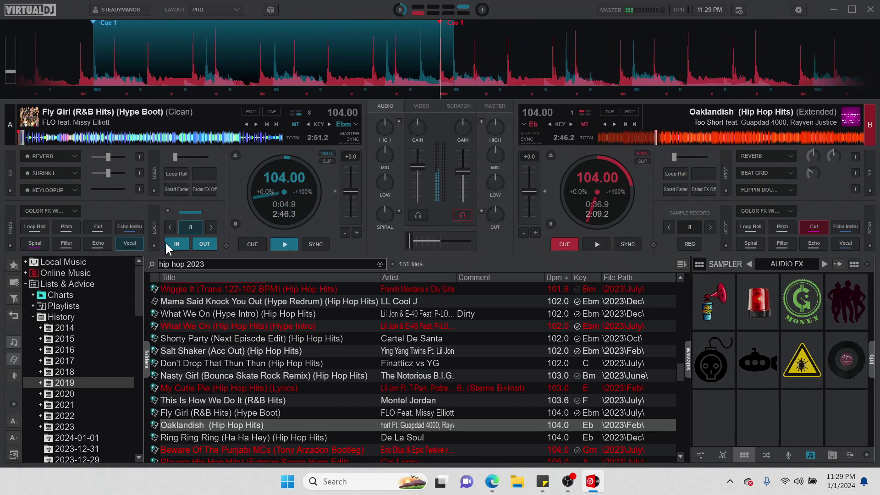
click(187, 224)
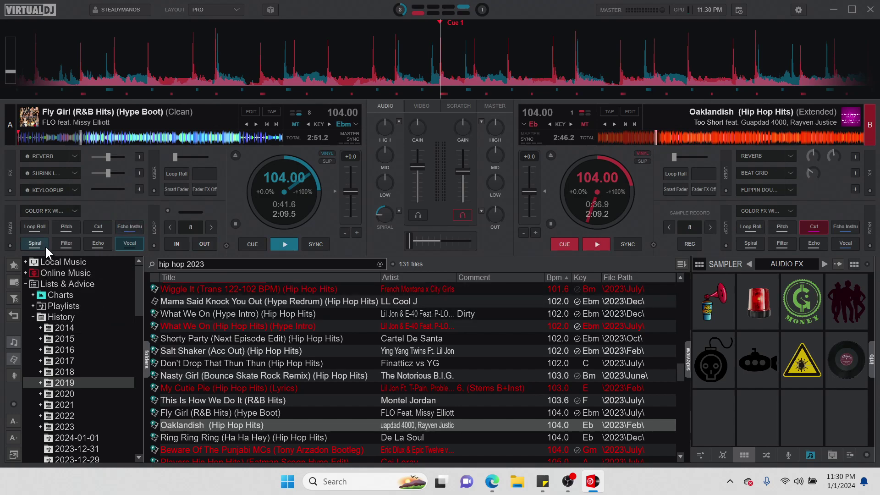
Select the Pitch color effect for deck 1 and view the list of color effects available for that deck.
click(70, 234)
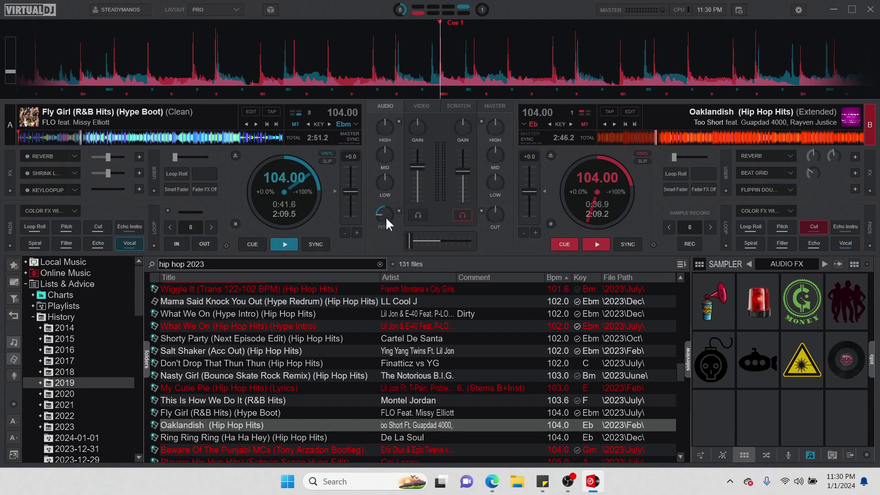
click(400, 211)
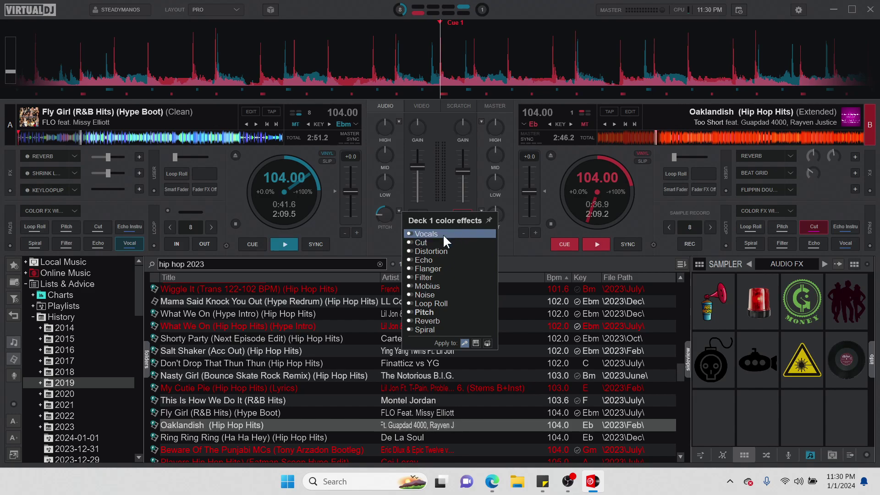
click(375, 240)
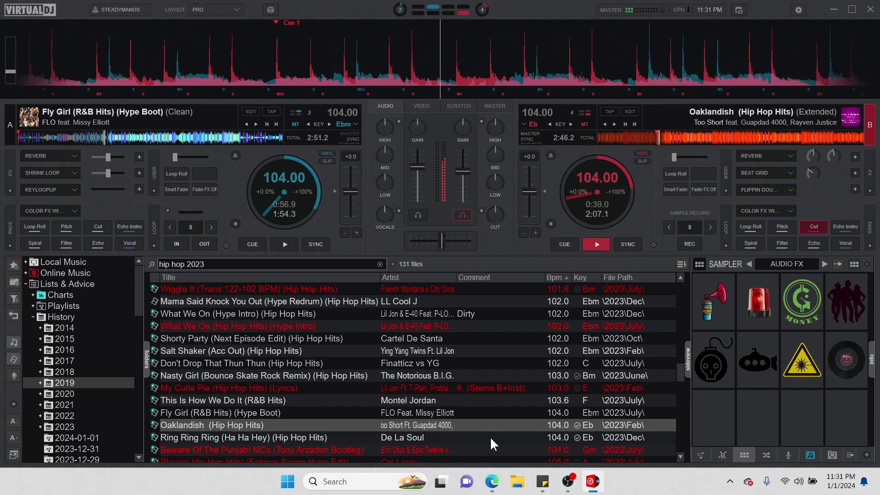
Replace the track on deck 2 with Jack Harlow's "Lovin On Me (Hip Hop Hits)" from the search results.
key(c)
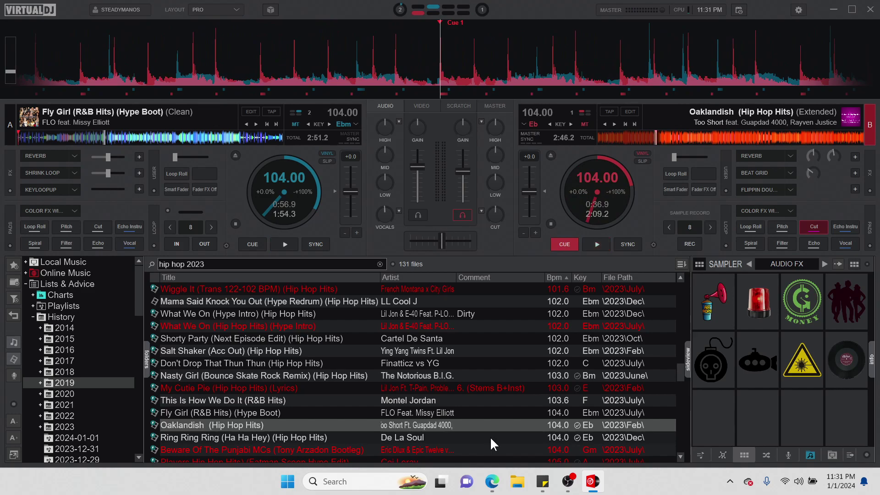
click(606, 136)
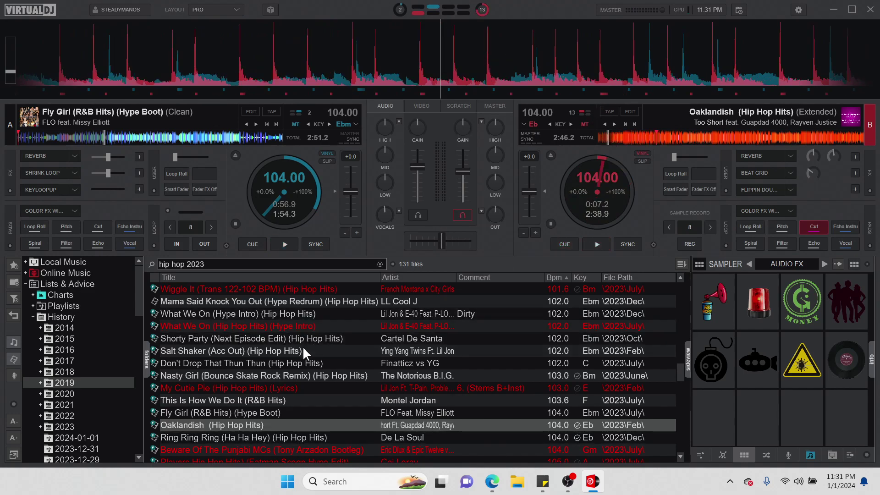
scroll(282, 358, down, 3)
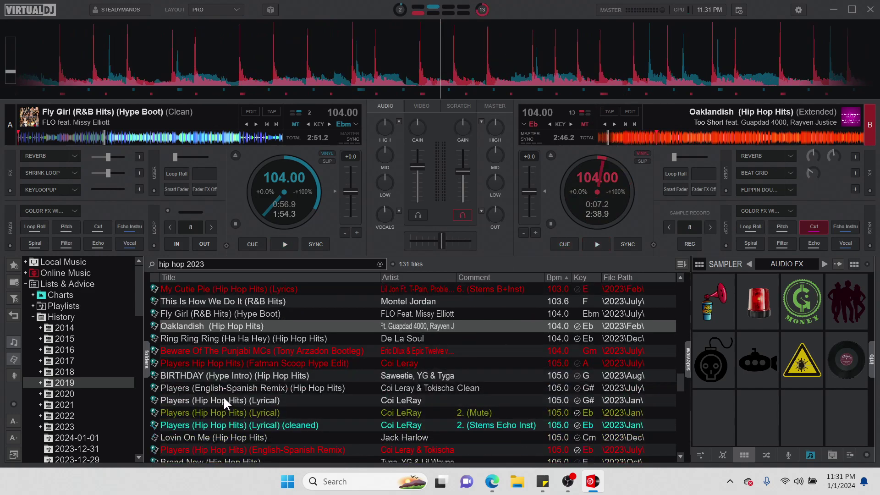
scroll(237, 398, down, 2)
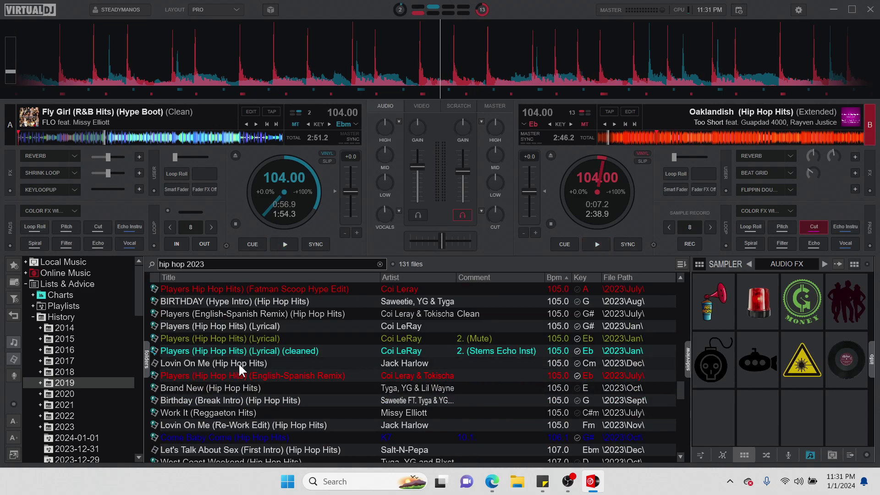
drag(238, 363, 593, 190)
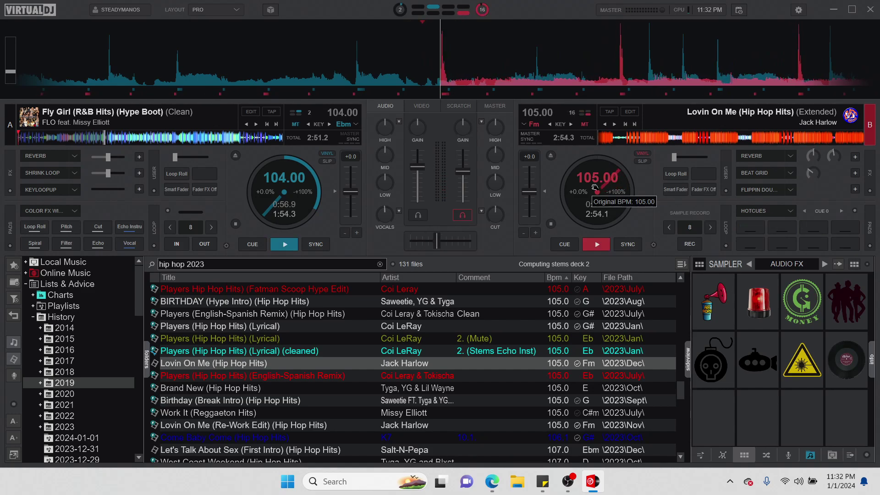
Set Cue 1 at the start of the deck 2 track and play it in an 8-beat loop.
key(1)
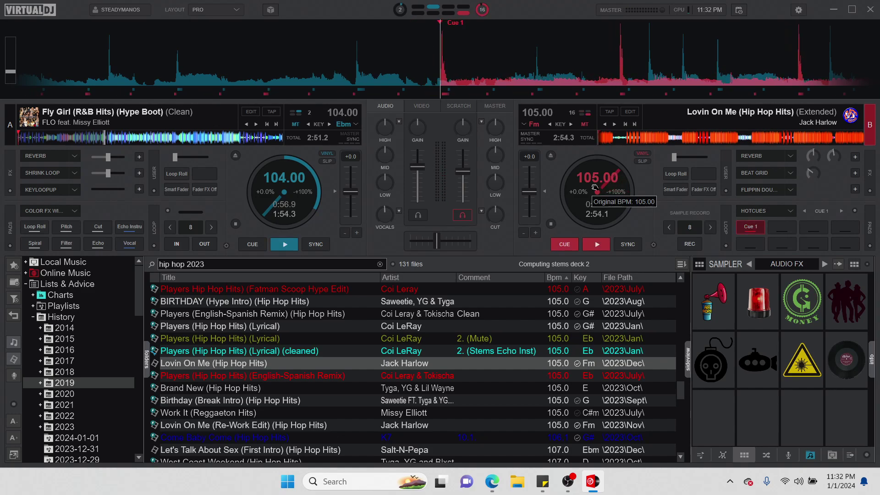
key(space)
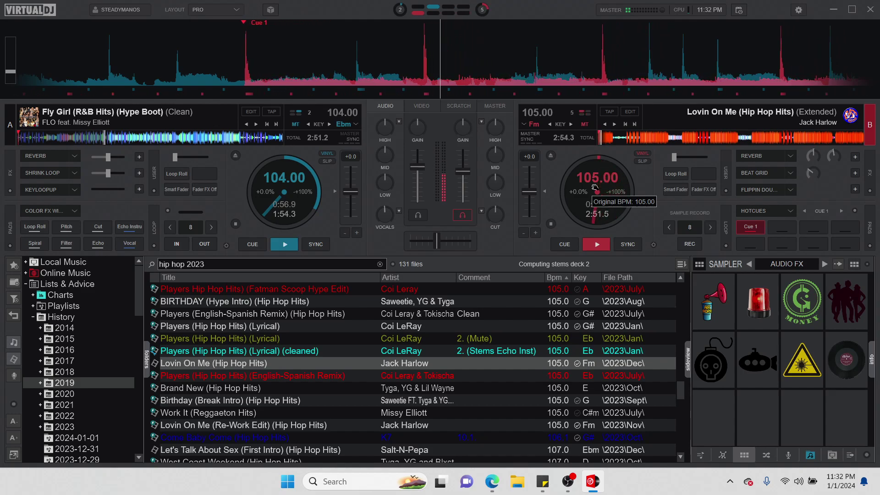
click(692, 224)
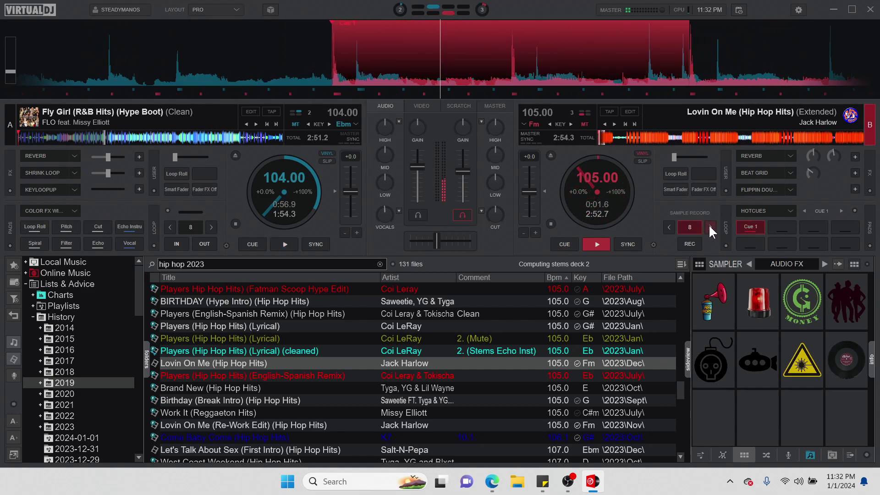
click(710, 227)
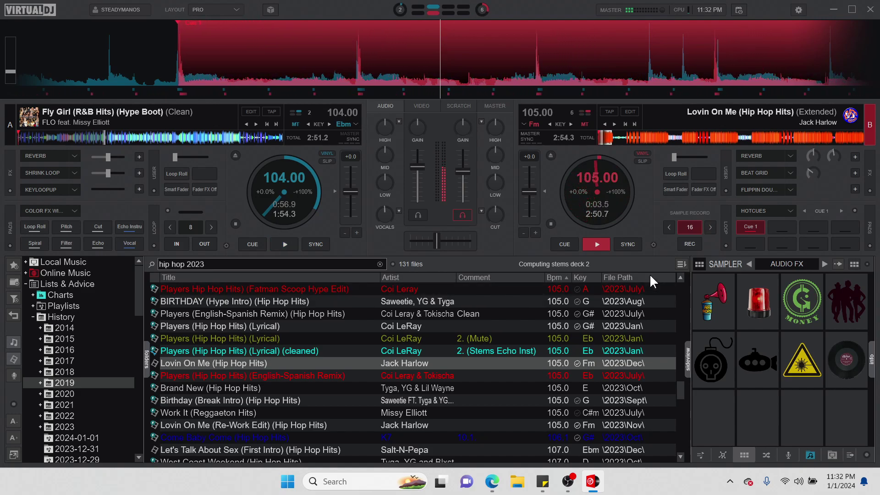
click(669, 226)
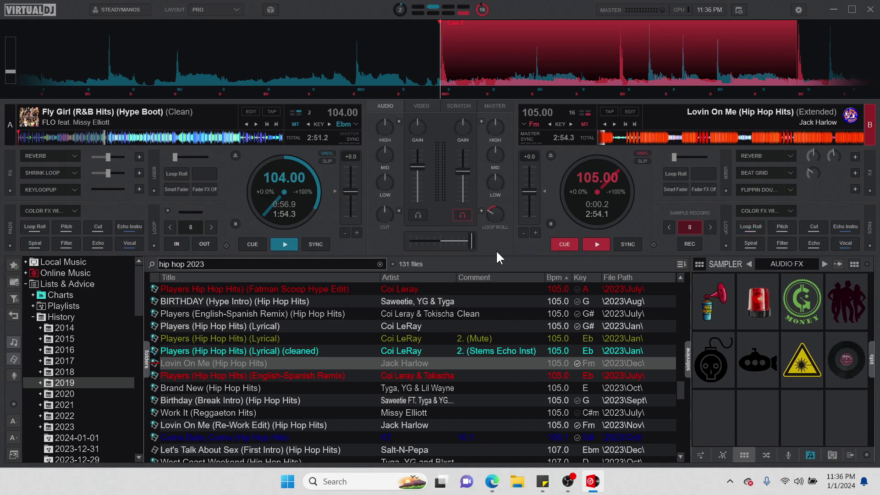
key(space)
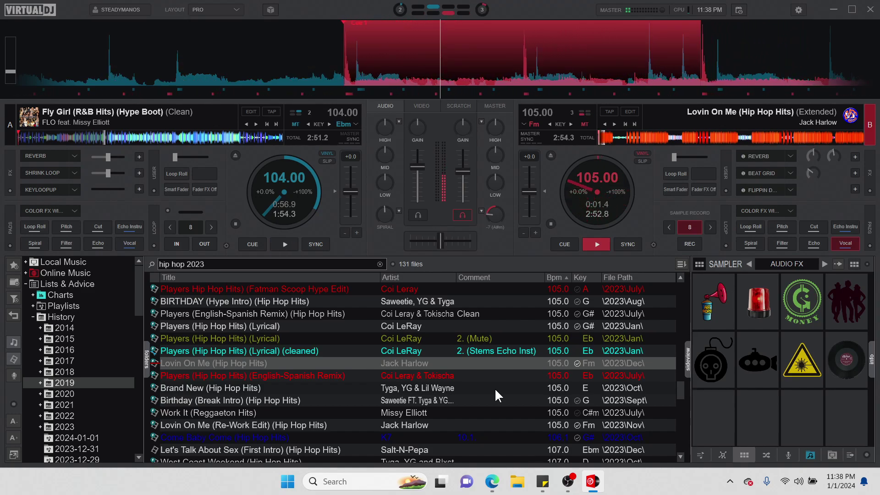
Release the loop on deck 2 and jump the track to Cue 2.
click(689, 226)
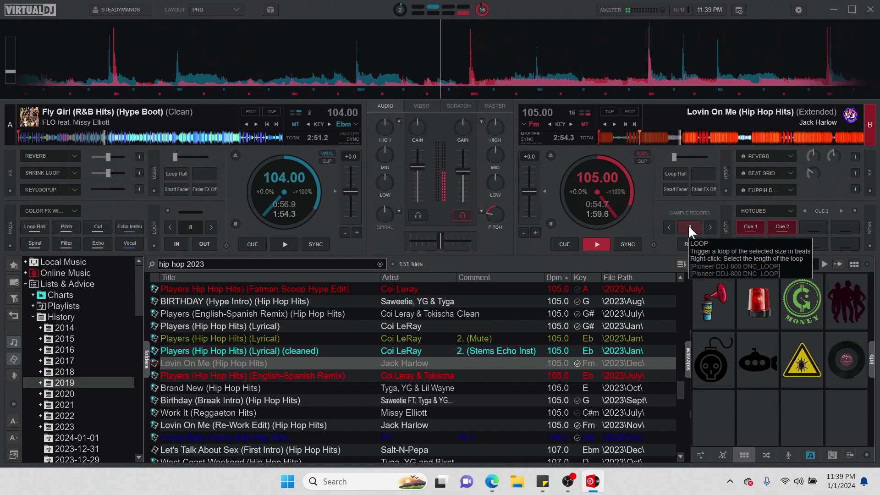
key(2)
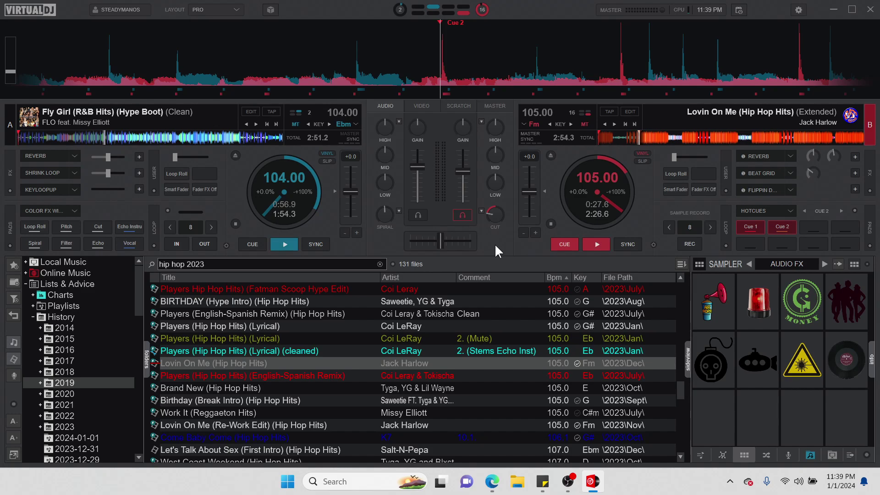
Switch to Edge, review the YouTube reply listing the filter_activate and filter_selectcolorfx commands for each deck, and return to VirtualDJ.
click(798, 10)
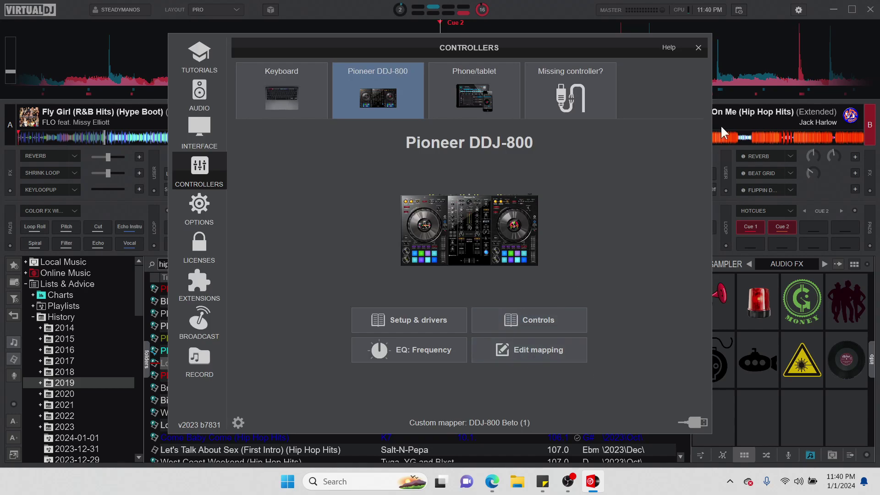
click(697, 50)
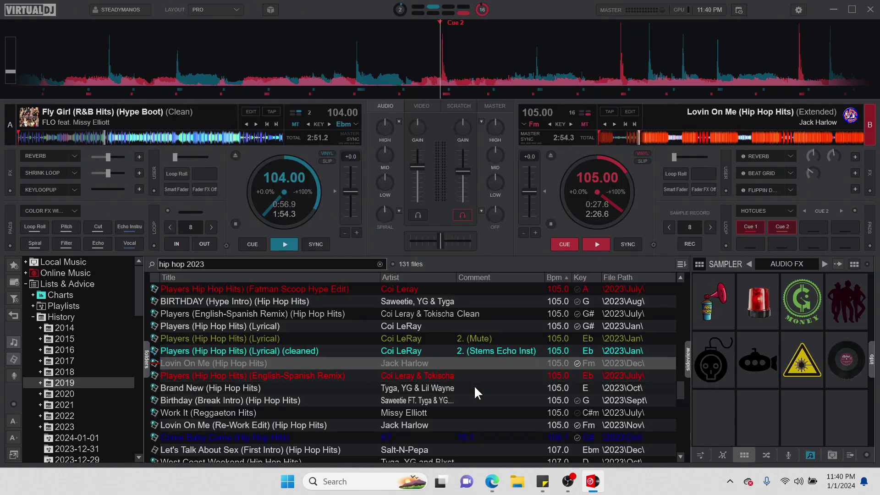
click(492, 485)
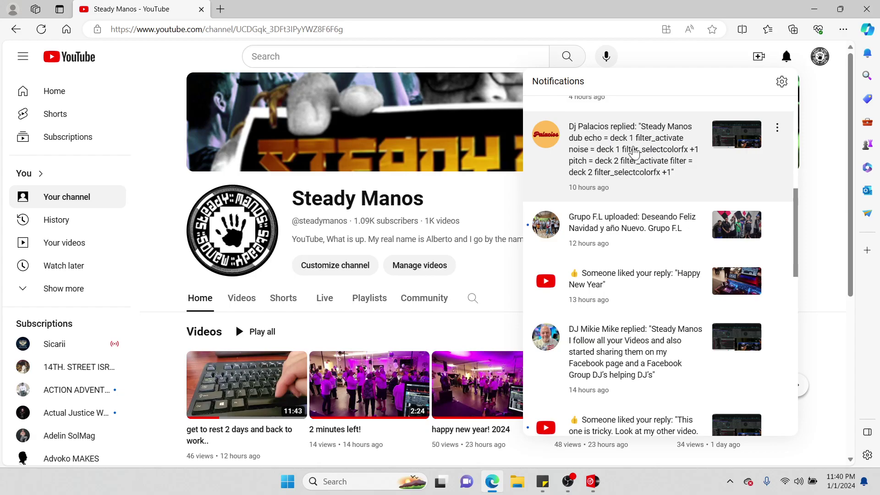
click(814, 9)
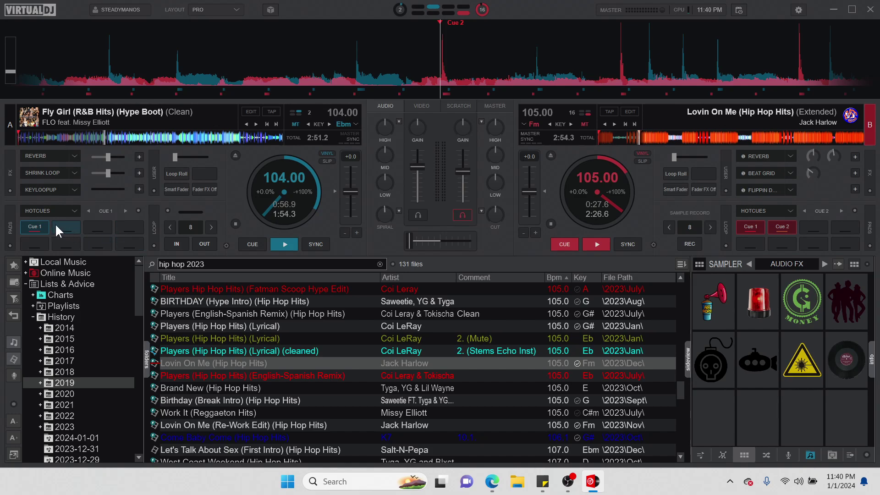
Set deck 1's pads to the Pads (4 btn) layout and show the color FX pad page.
click(10, 244)
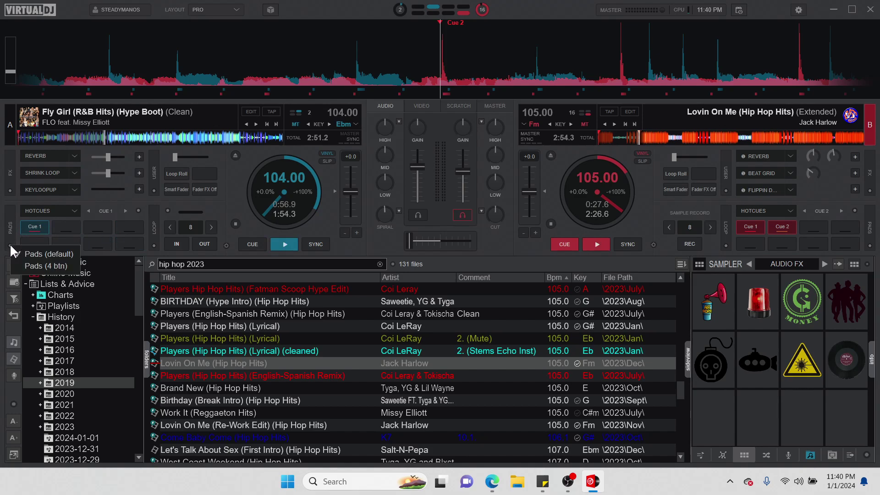
click(35, 266)
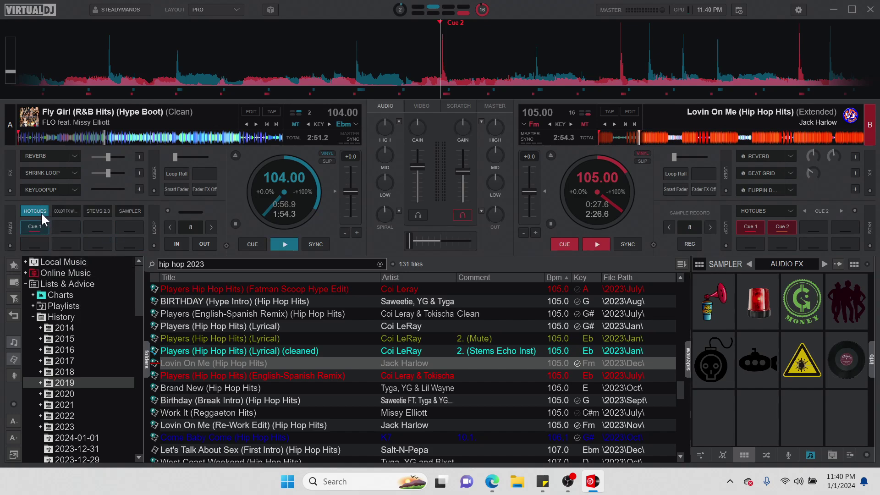
click(66, 210)
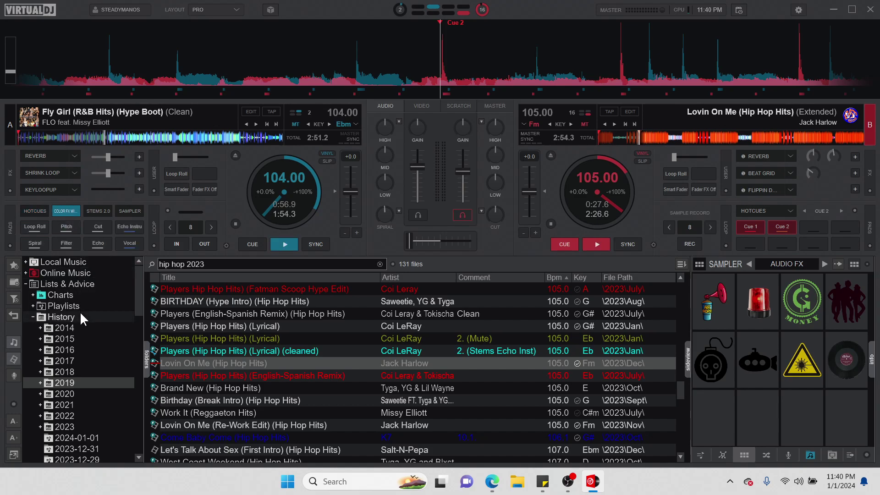
Cycle deck 1 through the Stems 2.0, Hotcues, Color FX and Sampler pad pages, ending on Hotcues.
click(96, 213)
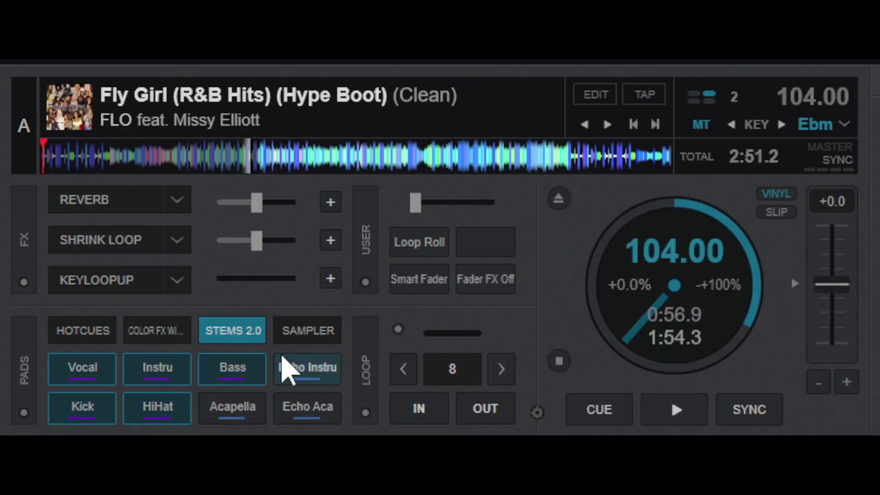
click(73, 331)
click(152, 330)
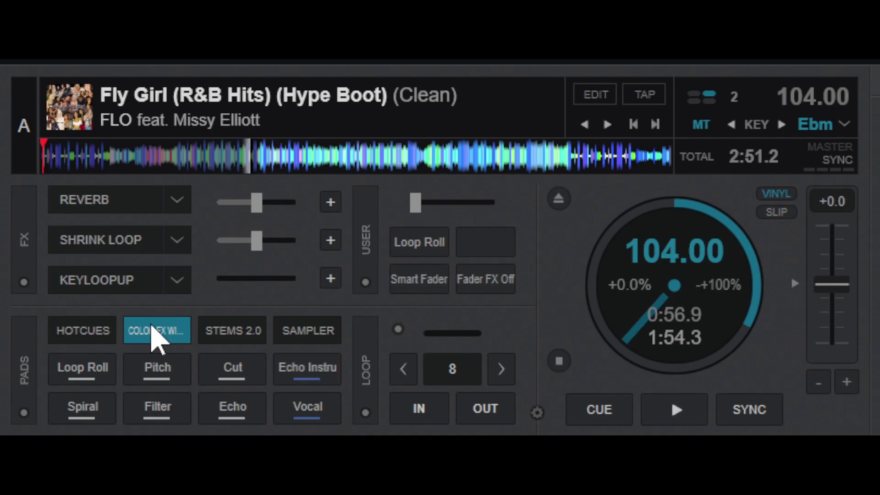
click(228, 332)
click(304, 331)
click(236, 331)
click(164, 332)
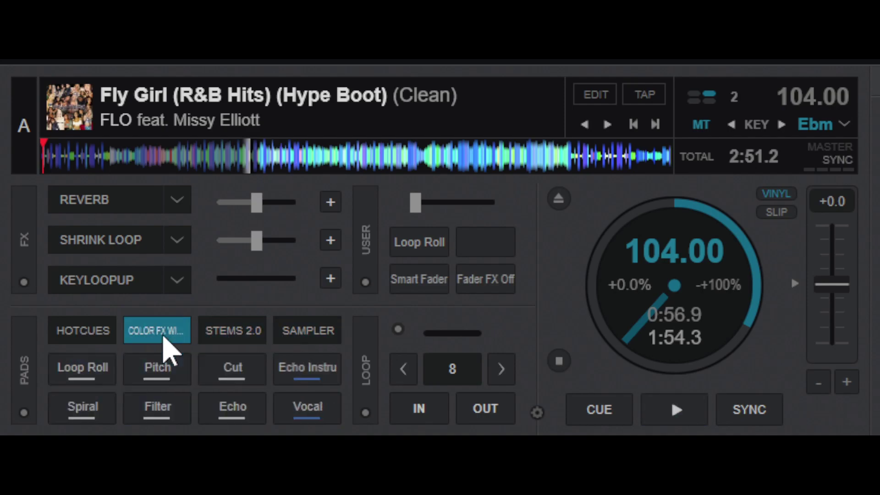
click(78, 338)
click(158, 331)
click(233, 331)
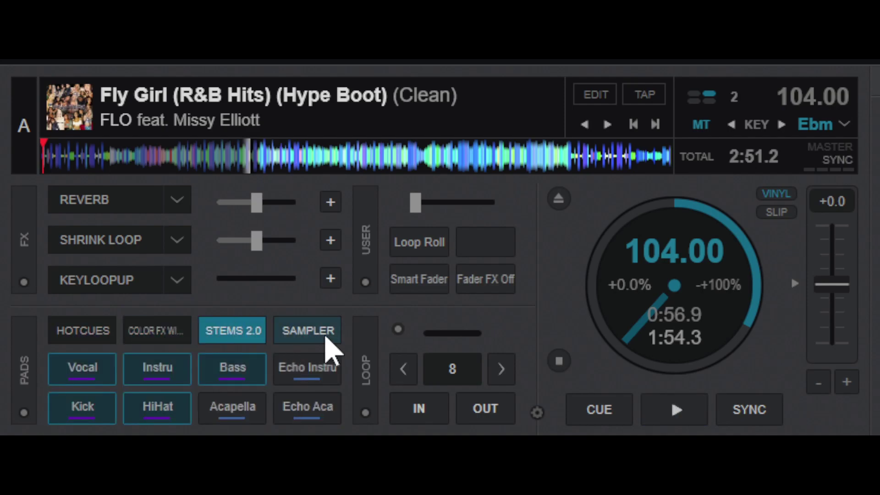
click(309, 331)
click(92, 339)
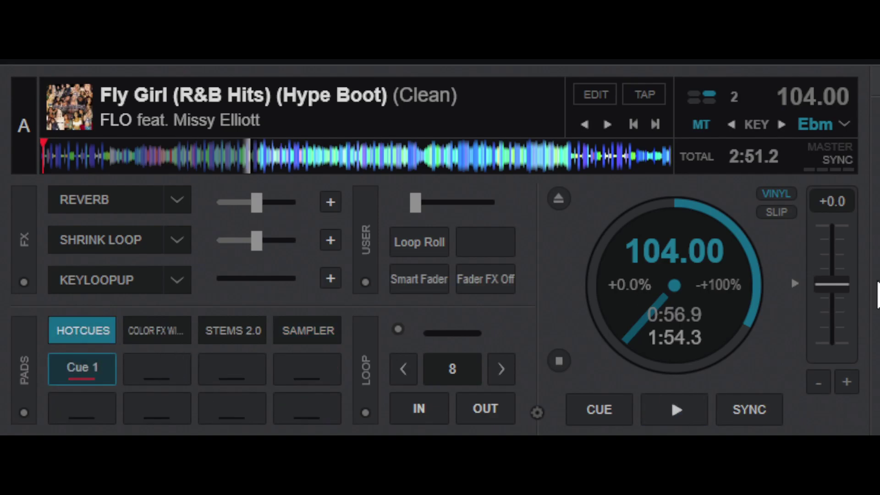
View the pad pages that can be assigned to deck 1's page 1 slot, leaving hotcues selected.
click(98, 334)
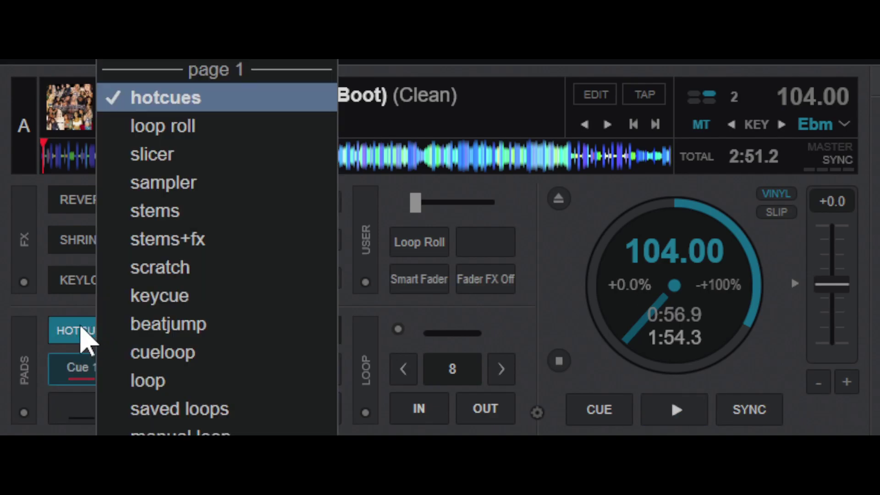
click(521, 344)
click(93, 338)
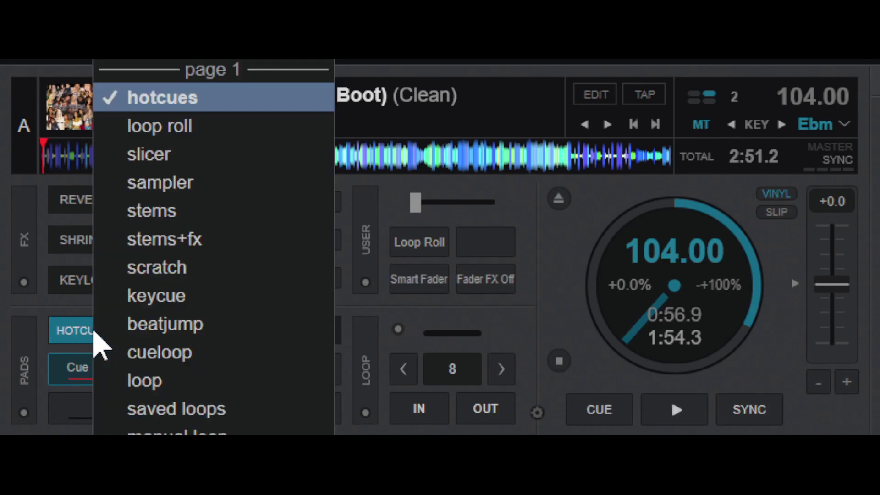
click(569, 334)
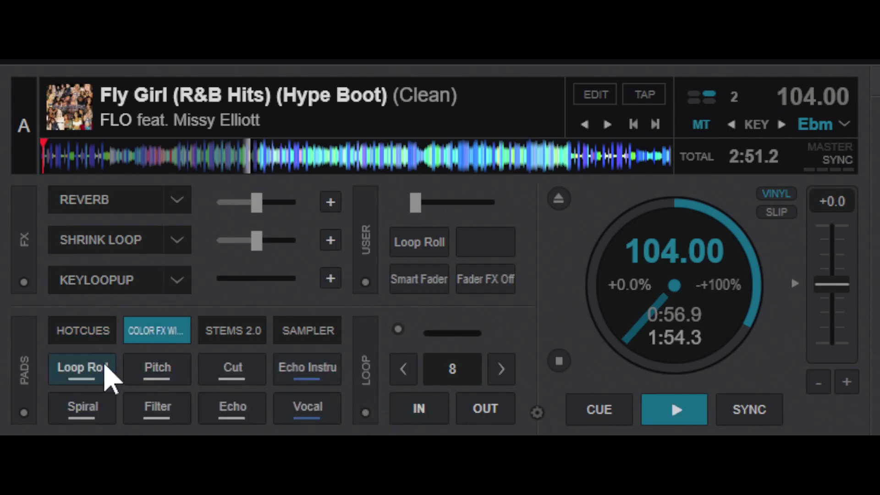
Switch deck 1 from Hotcues to the color FX pads and view the pad pages that can be assigned to the page 2 slot.
click(88, 337)
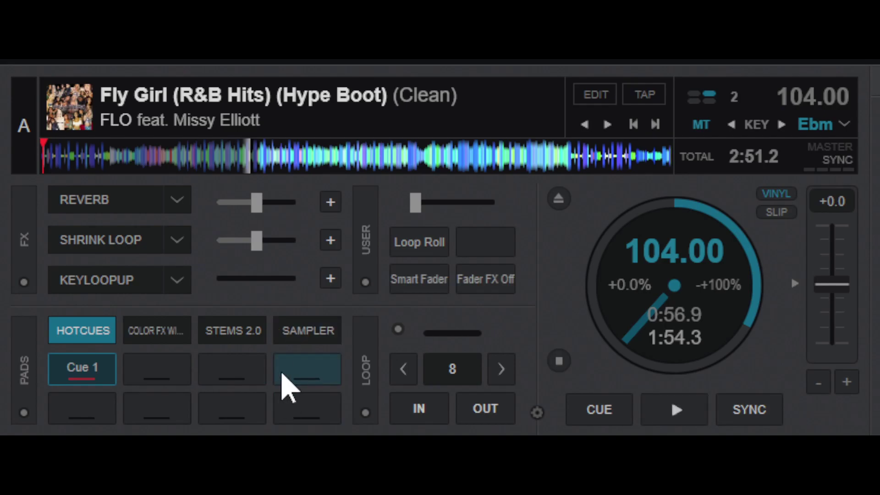
click(164, 337)
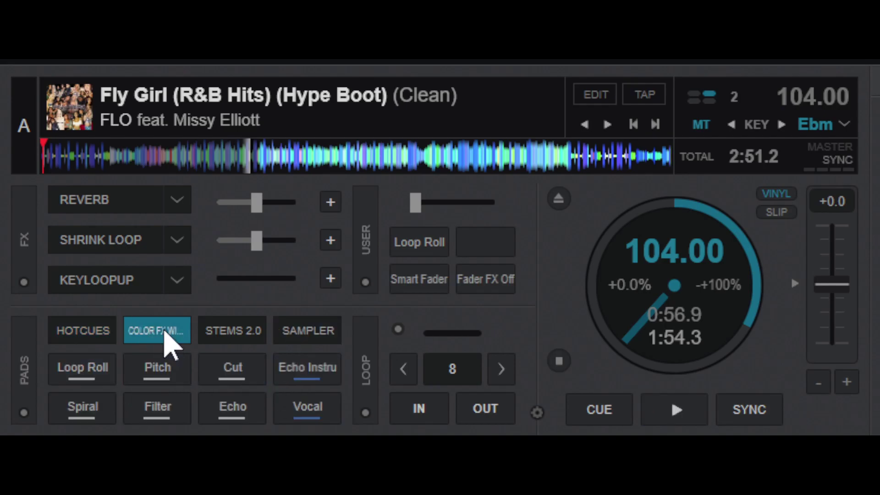
click(163, 331)
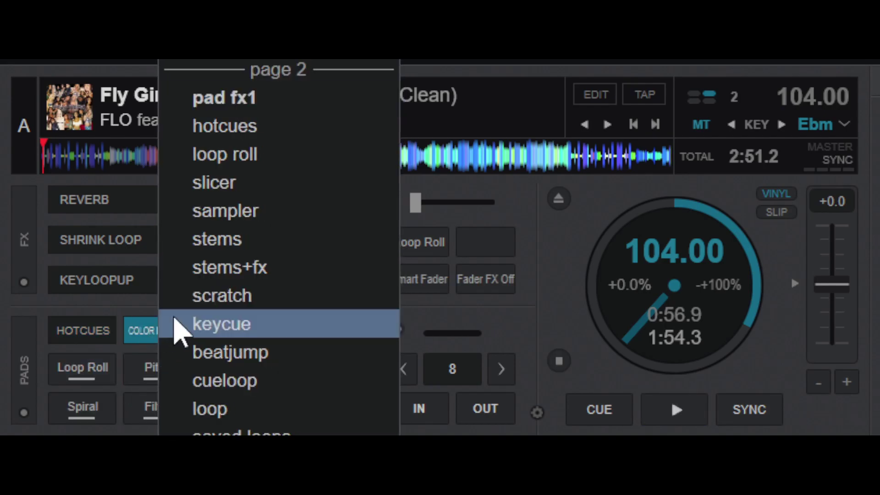
click(575, 281)
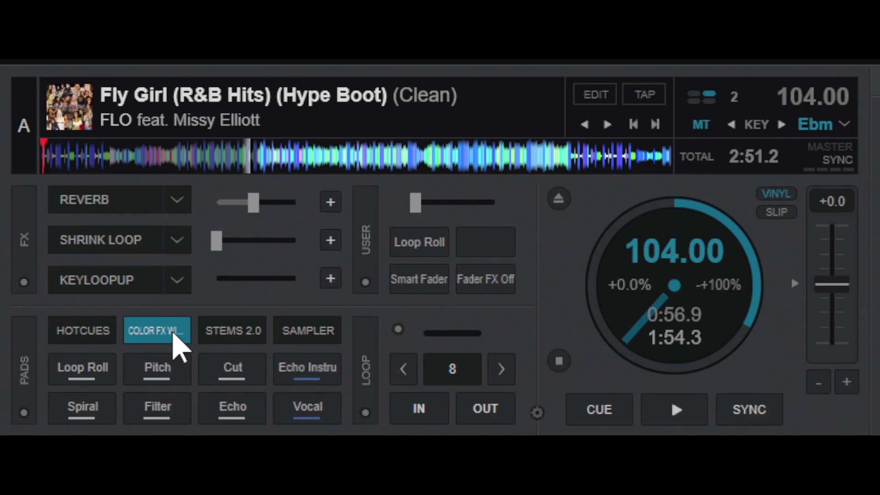
click(238, 398)
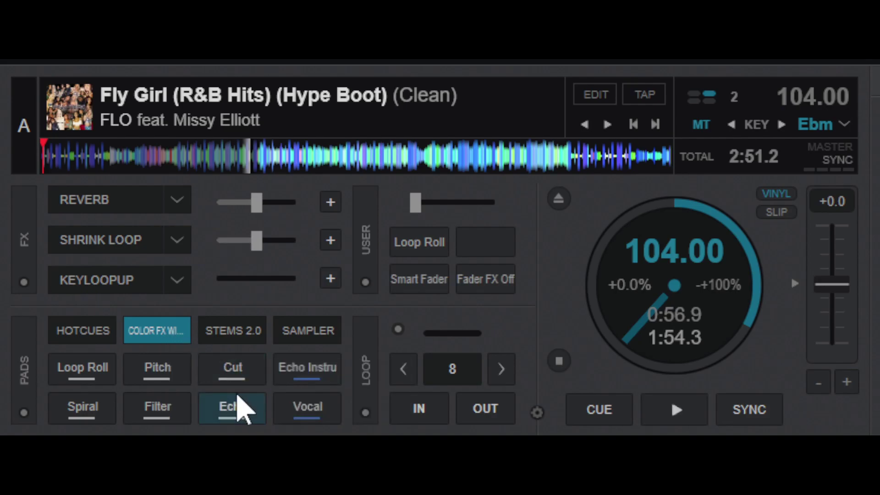